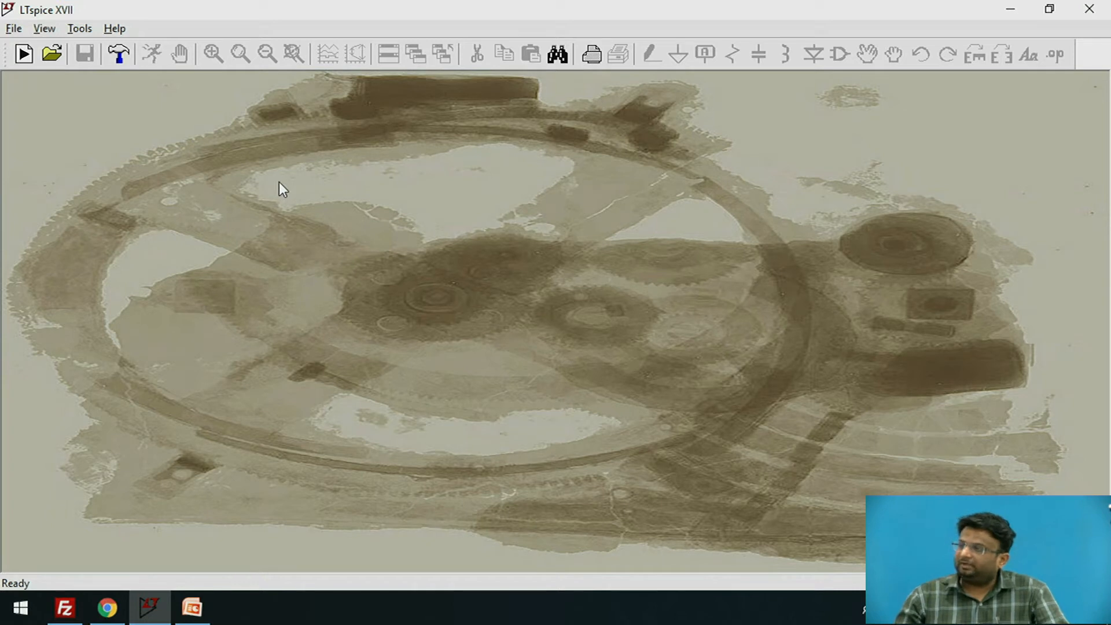
Create a new schematic and place one N-channel JFET (njf) near its centre
left_click(11, 30)
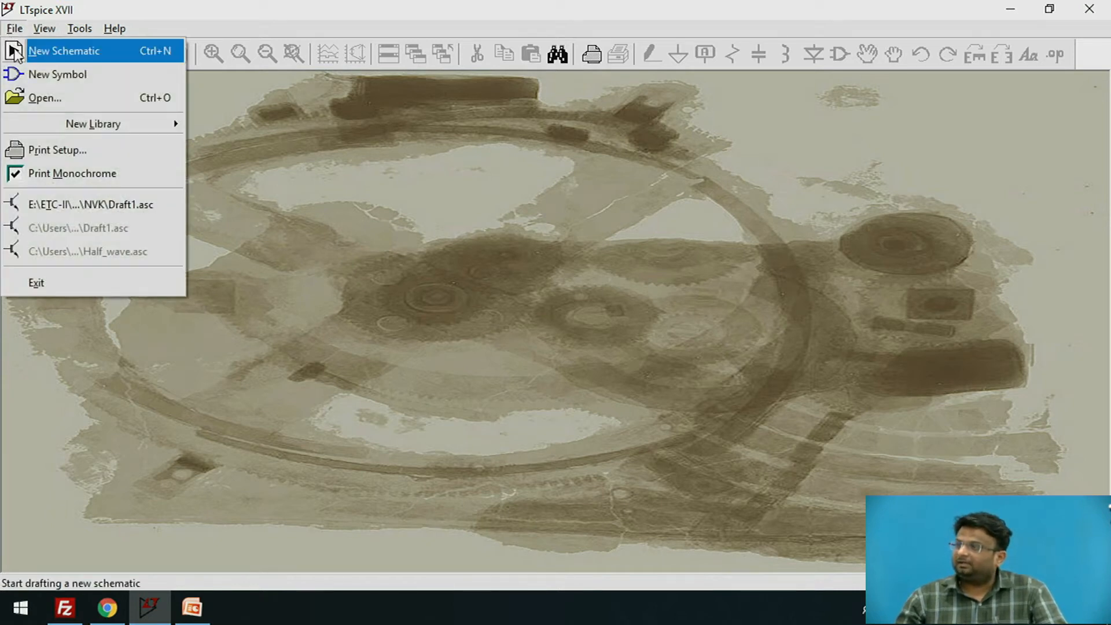
left_click(35, 51)
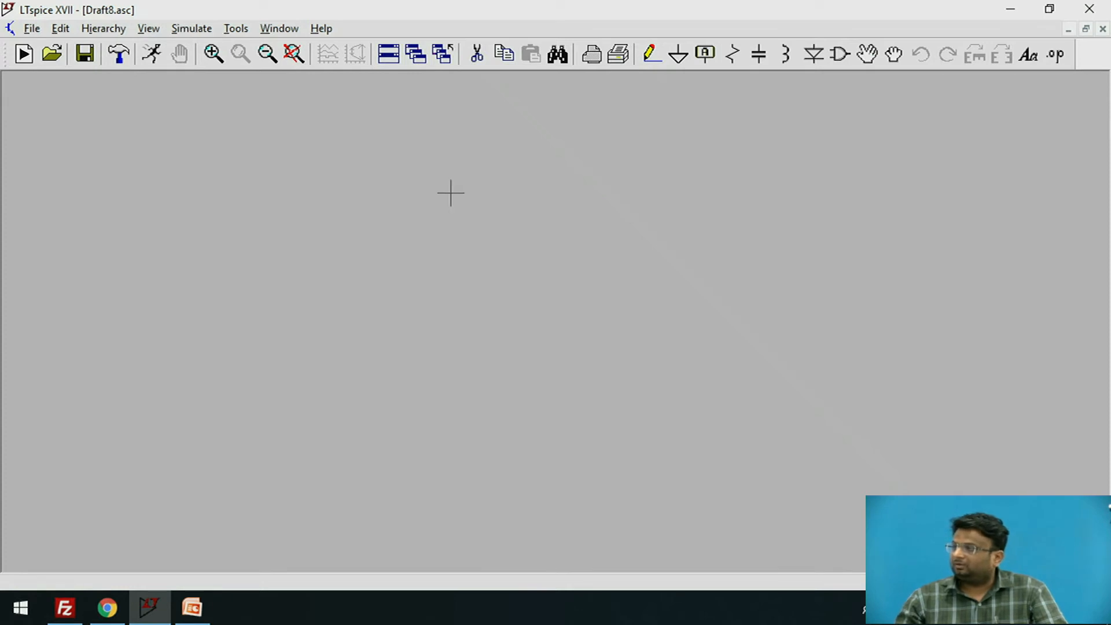
left_click(843, 61)
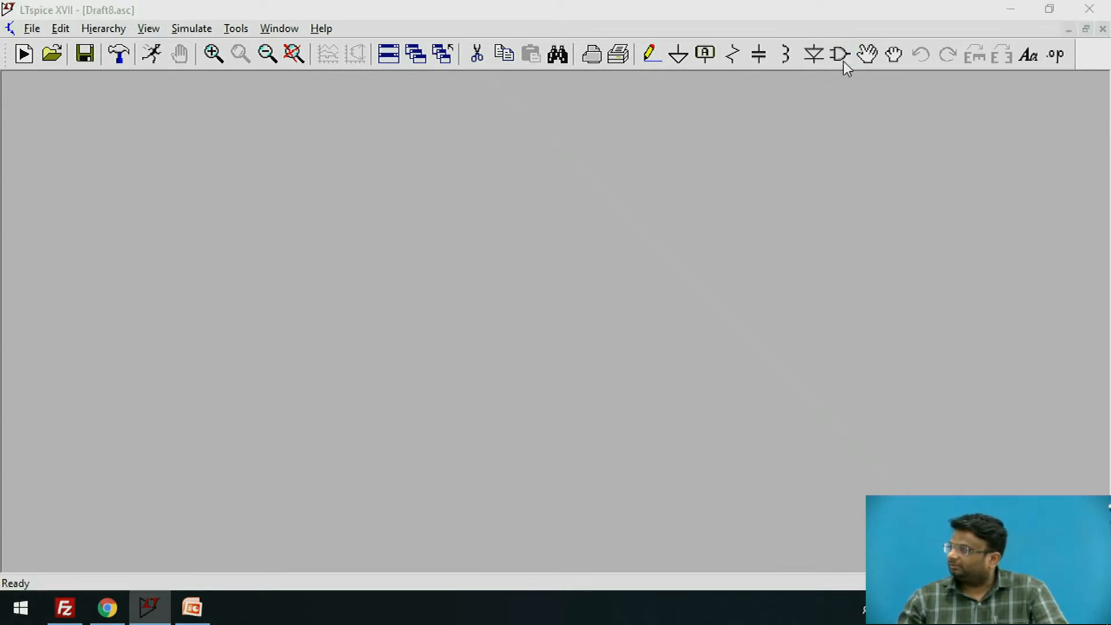
left_click_drag(569, 434, 401, 423)
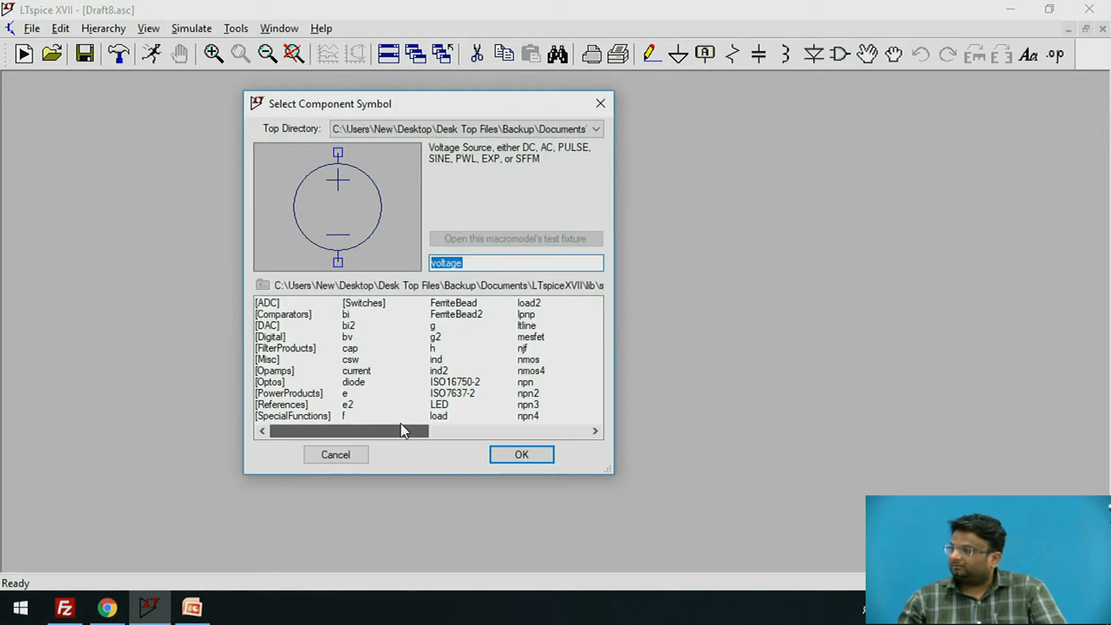
left_click_drag(484, 110, 425, 106)
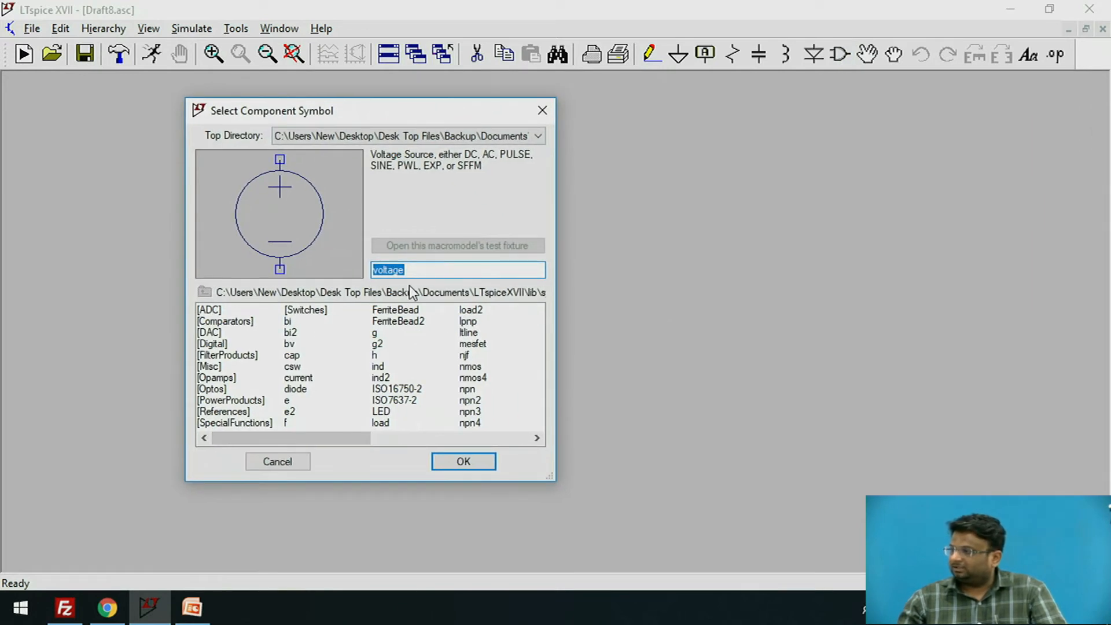
left_click_drag(331, 444, 384, 443)
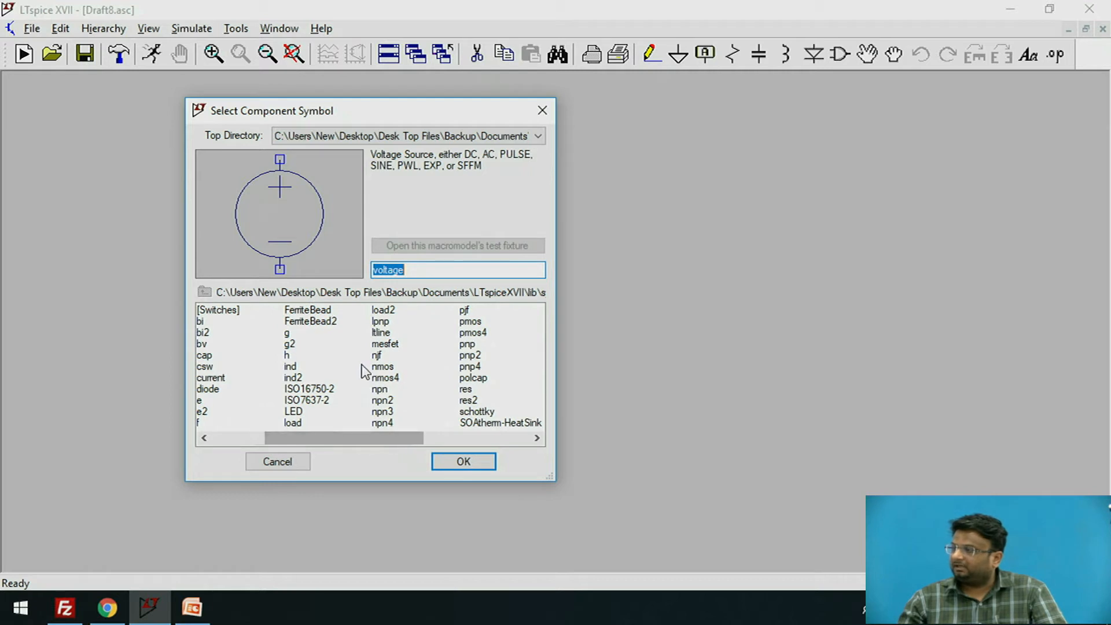
left_click(376, 355)
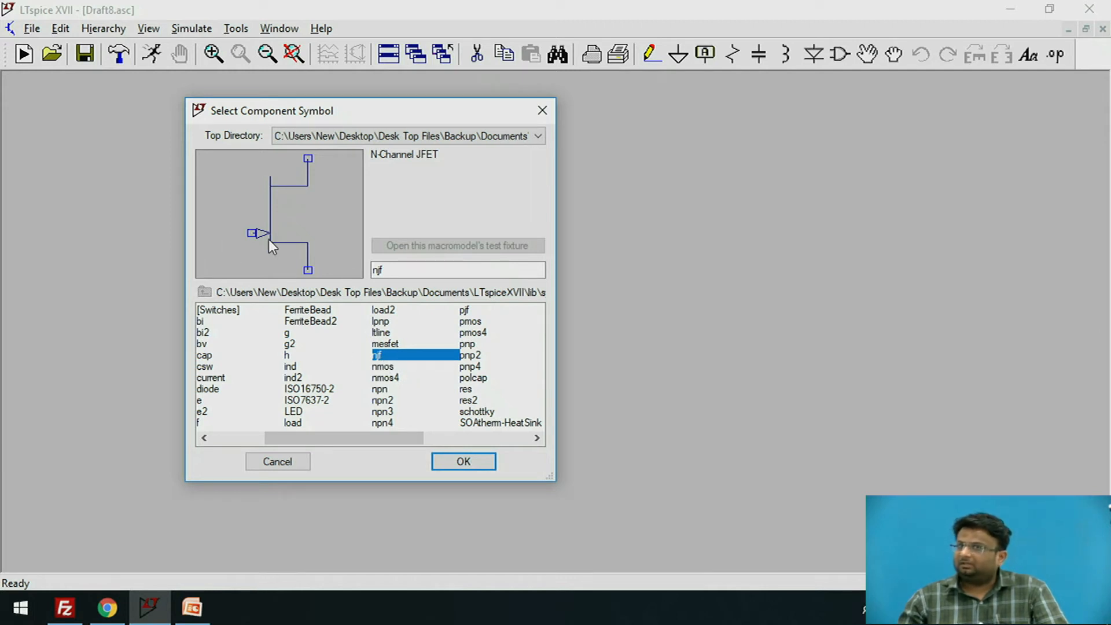
left_click(463, 460)
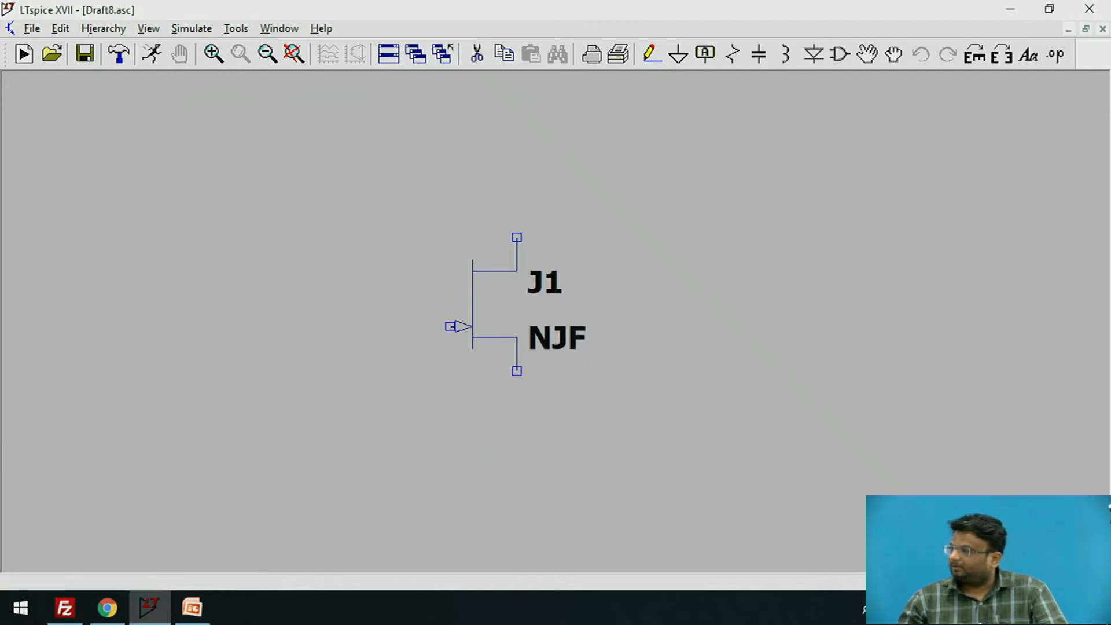
left_click(449, 237)
key("Escape")
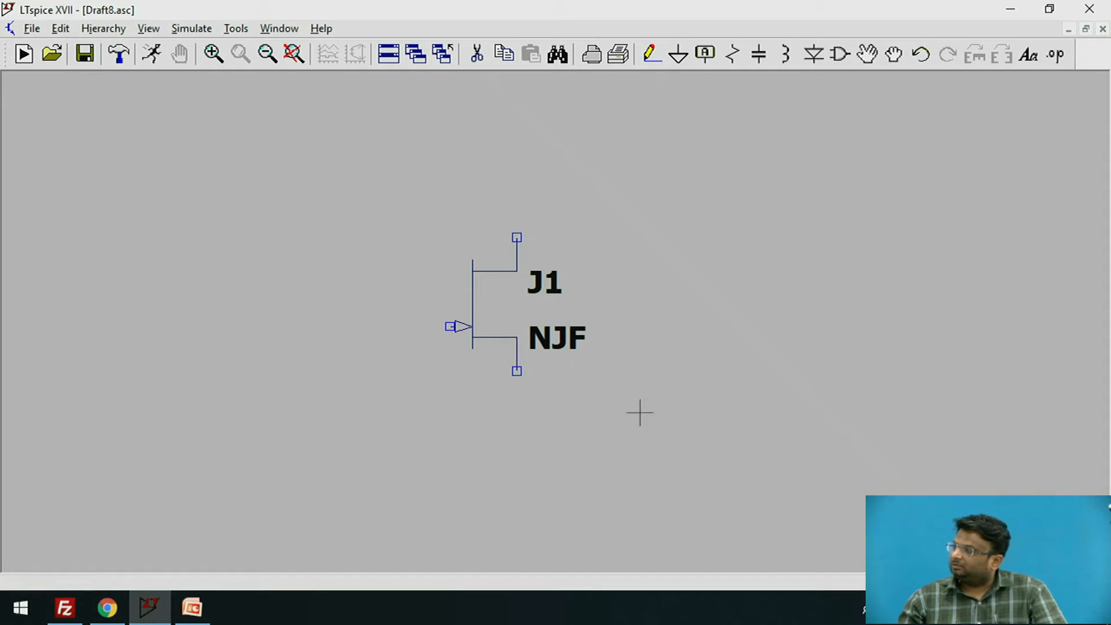
Assign the Vishay 2N3819 model to the JFET J1
right_click(487, 306)
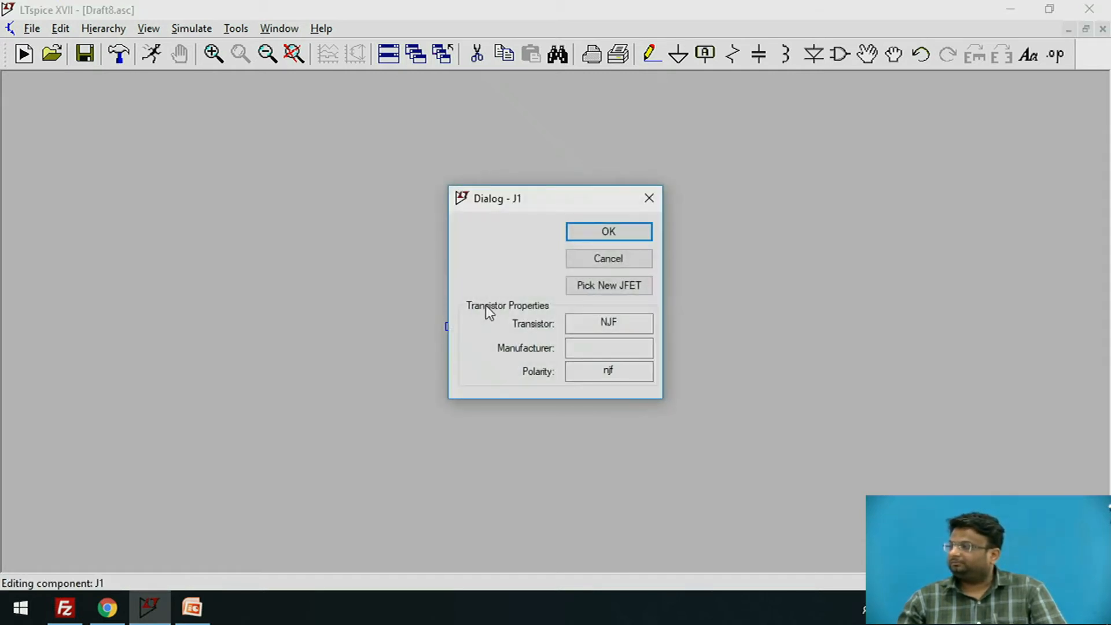
left_click_drag(509, 203, 230, 137)
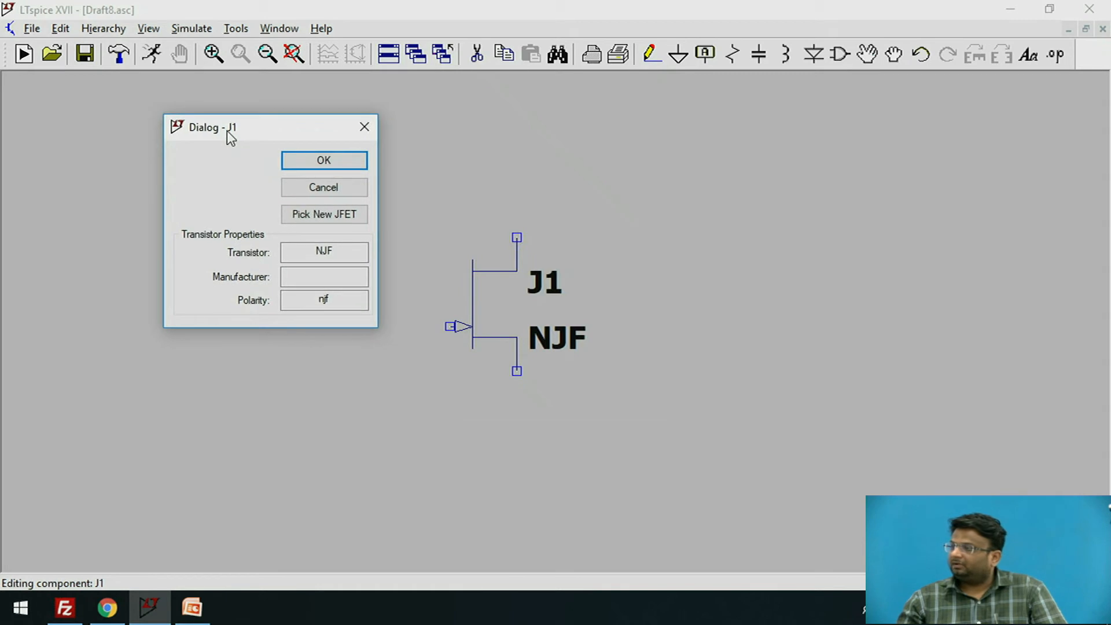
left_click(339, 218)
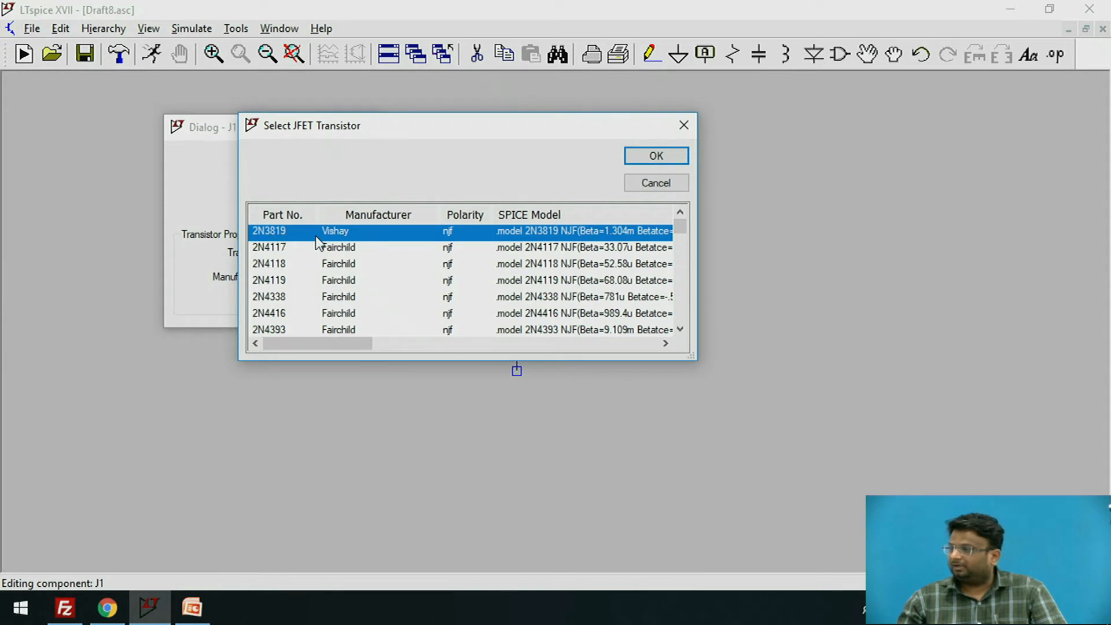
left_click(664, 155)
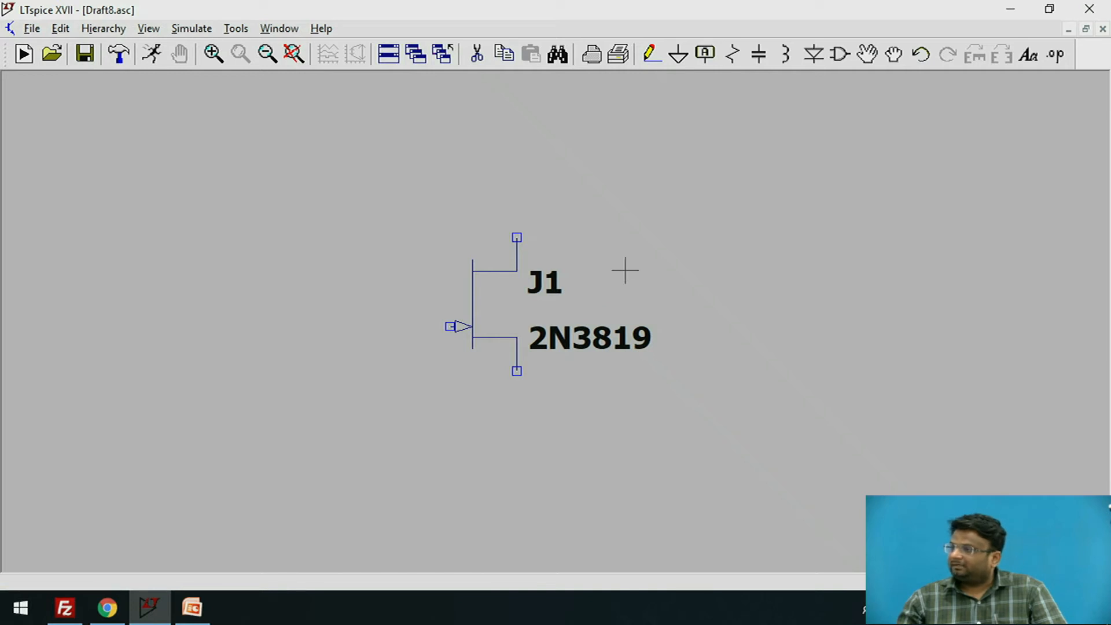
Place two voltage sources, one to the lower left of the JFET and one to its right
left_click(845, 61)
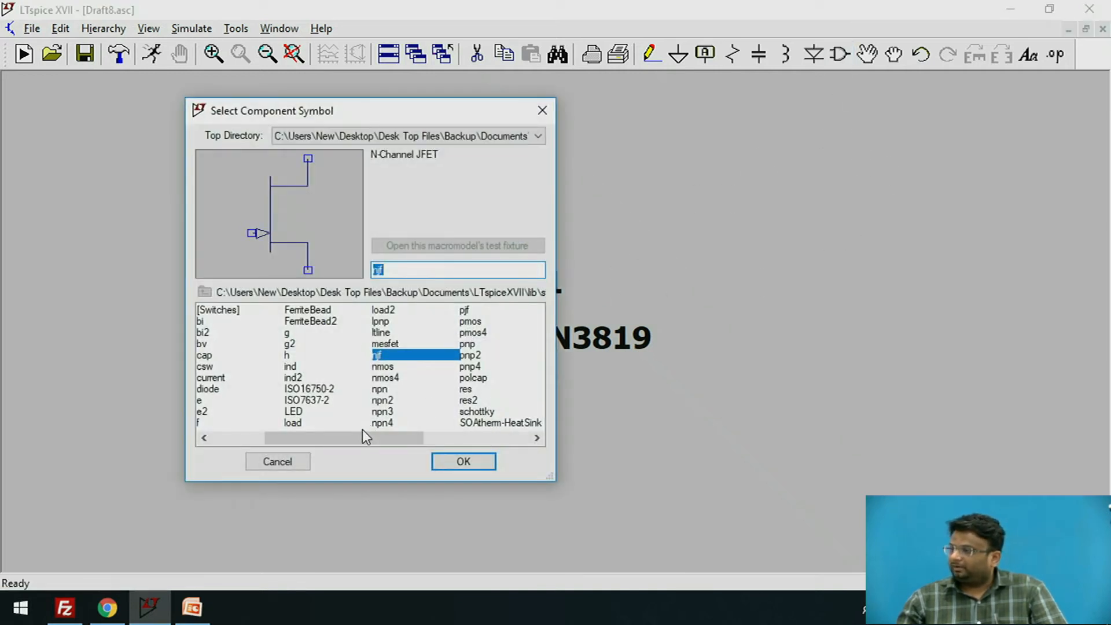
left_click_drag(362, 433, 468, 440)
left_click(435, 367)
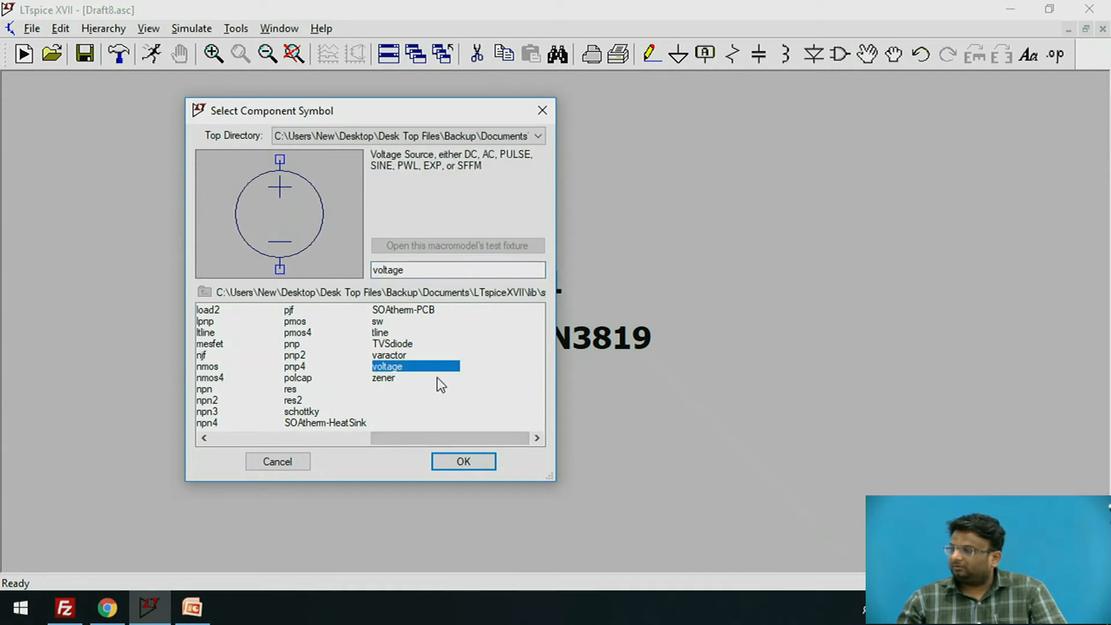
left_click(464, 461)
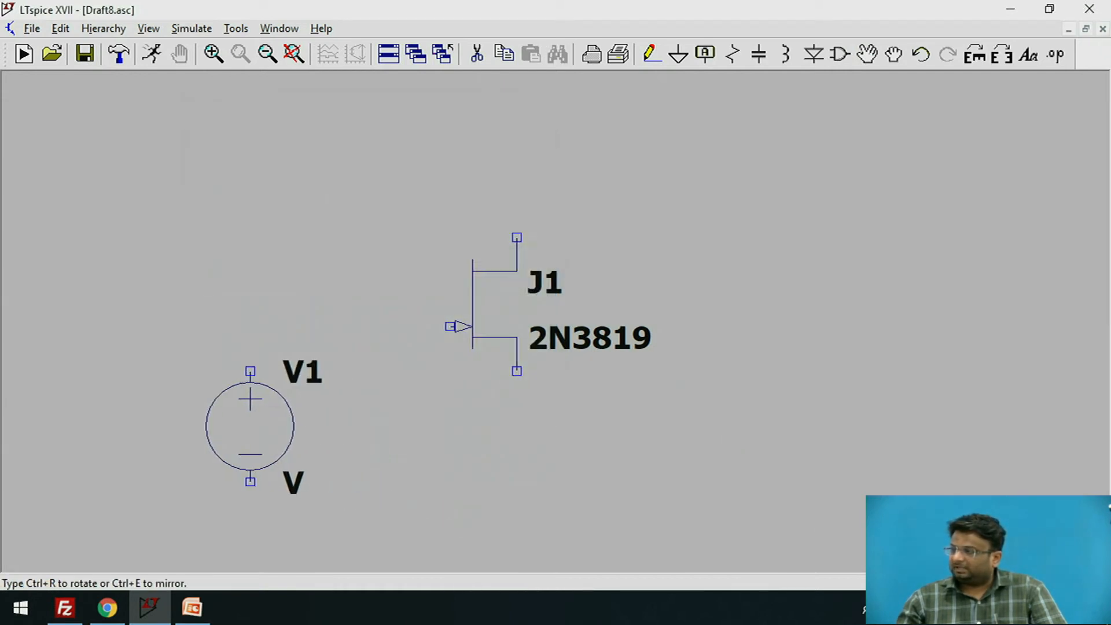
left_click(250, 449)
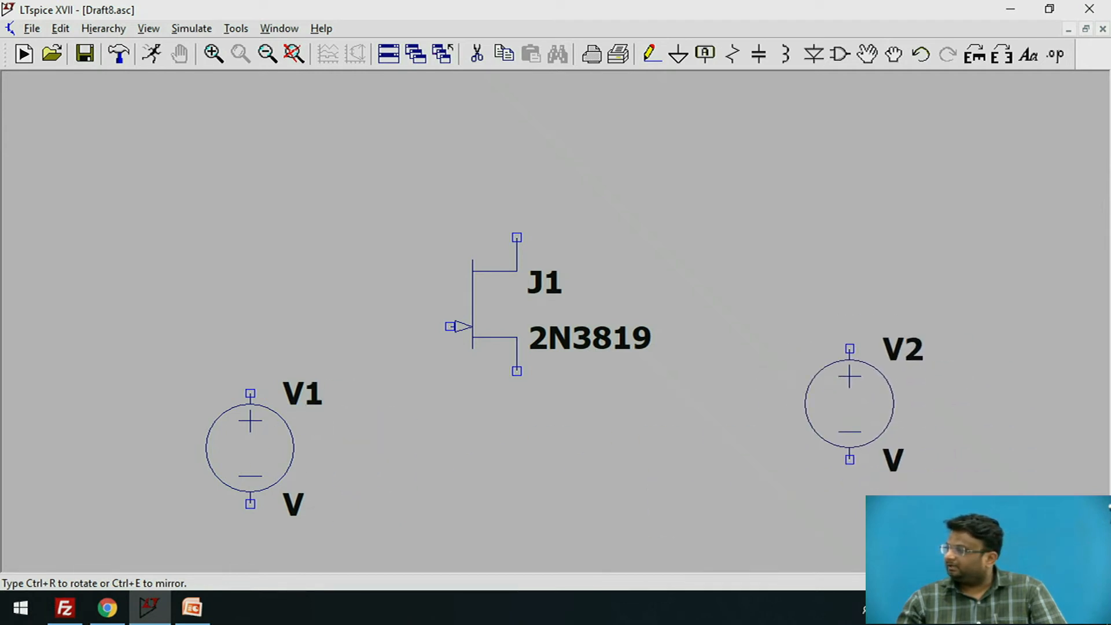
left_click(850, 404)
key("Escape")
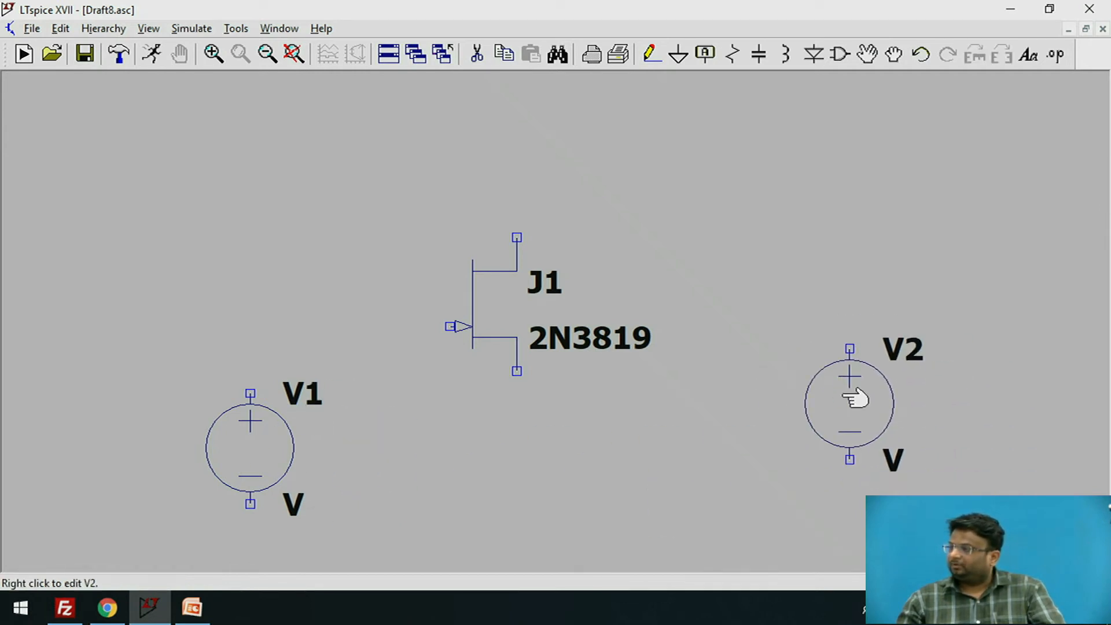
Rename the voltage source left of the JFET as Vgs and the one right of it as Vds
left_click_drag(282, 406, 248, 356)
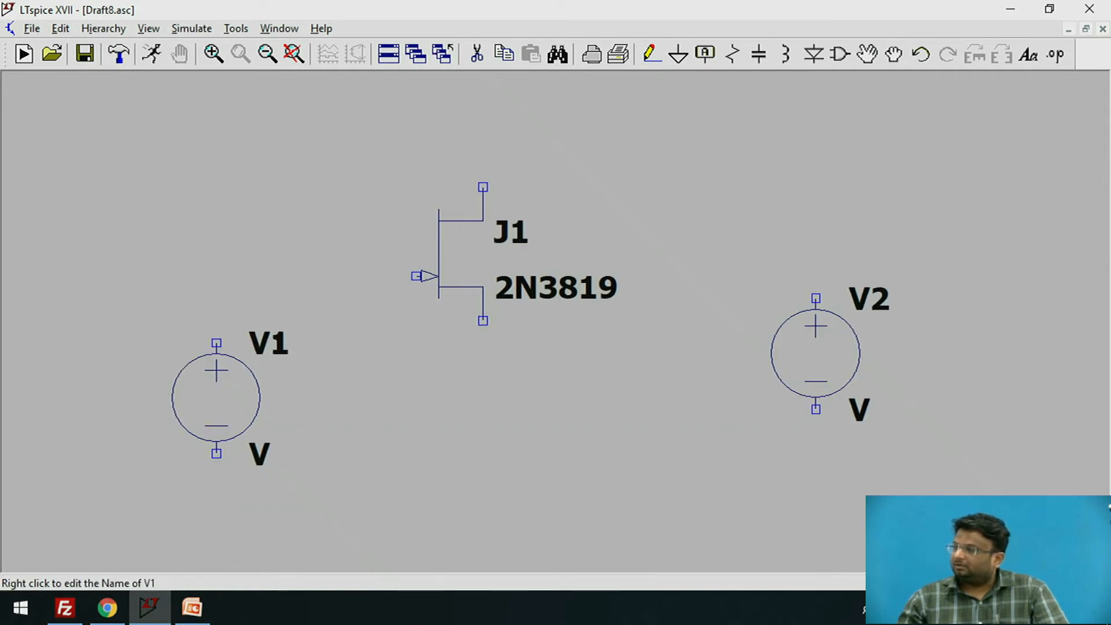
right_click(268, 342)
left_click(447, 338)
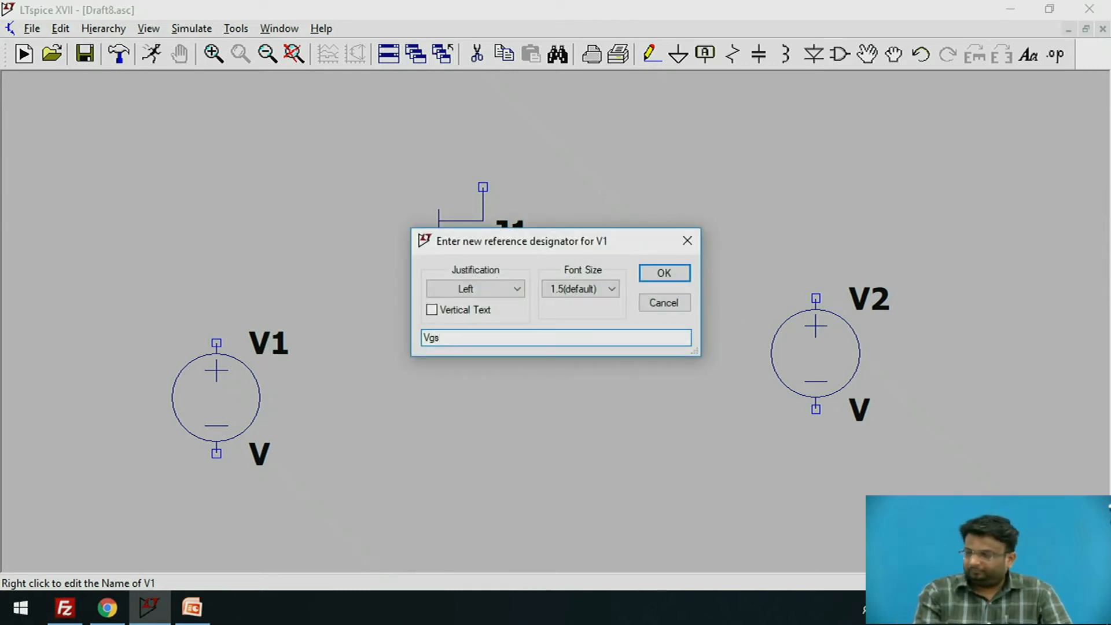
type("Vgs")
key("Return")
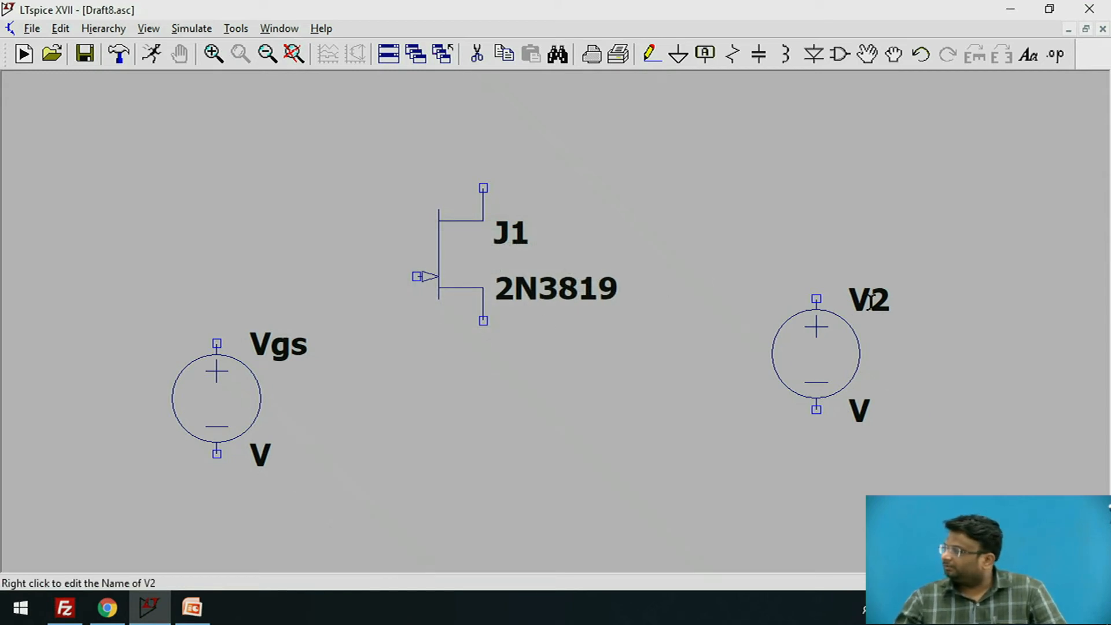
right_click(870, 301)
type("Vds")
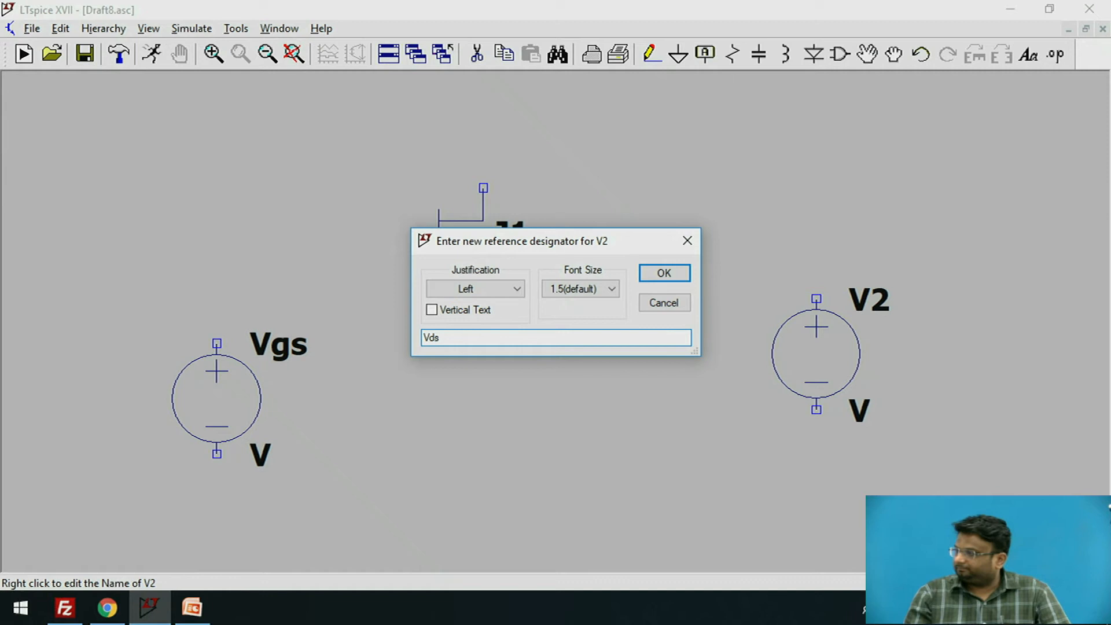
key("Return")
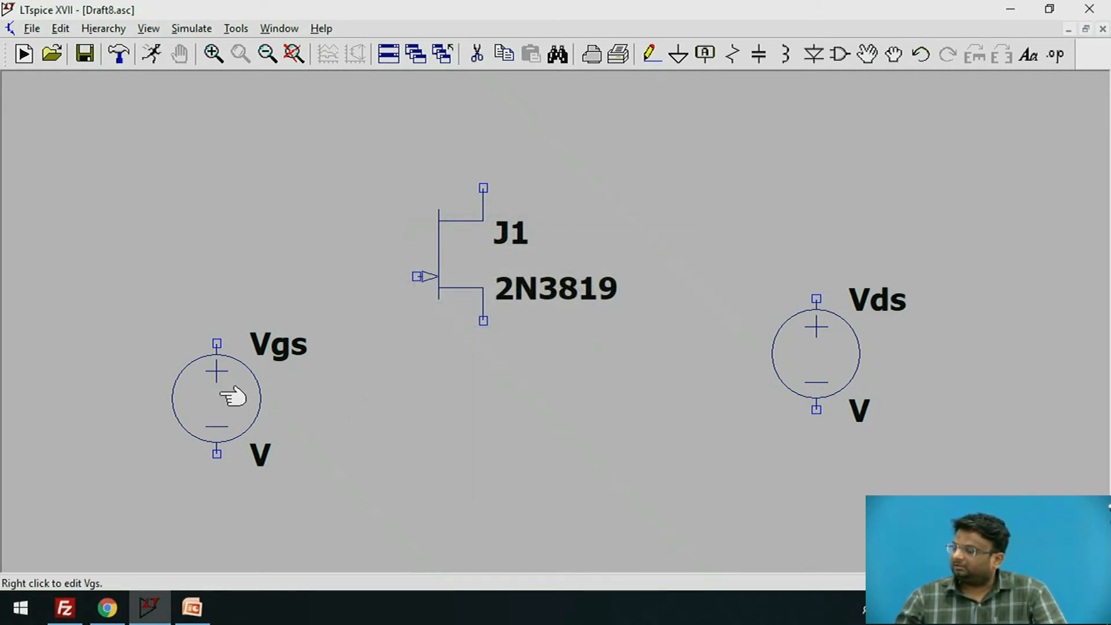
Set the DC value of Vgs to -2 V and of Vds to 10 V
right_click(233, 397)
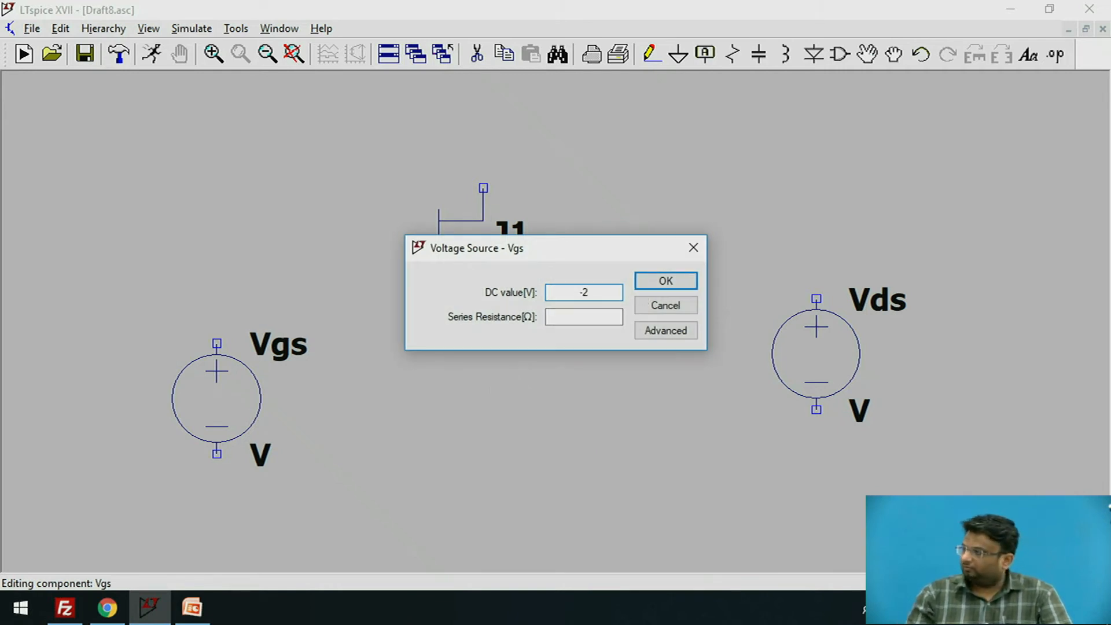
key("Return")
right_click(802, 334)
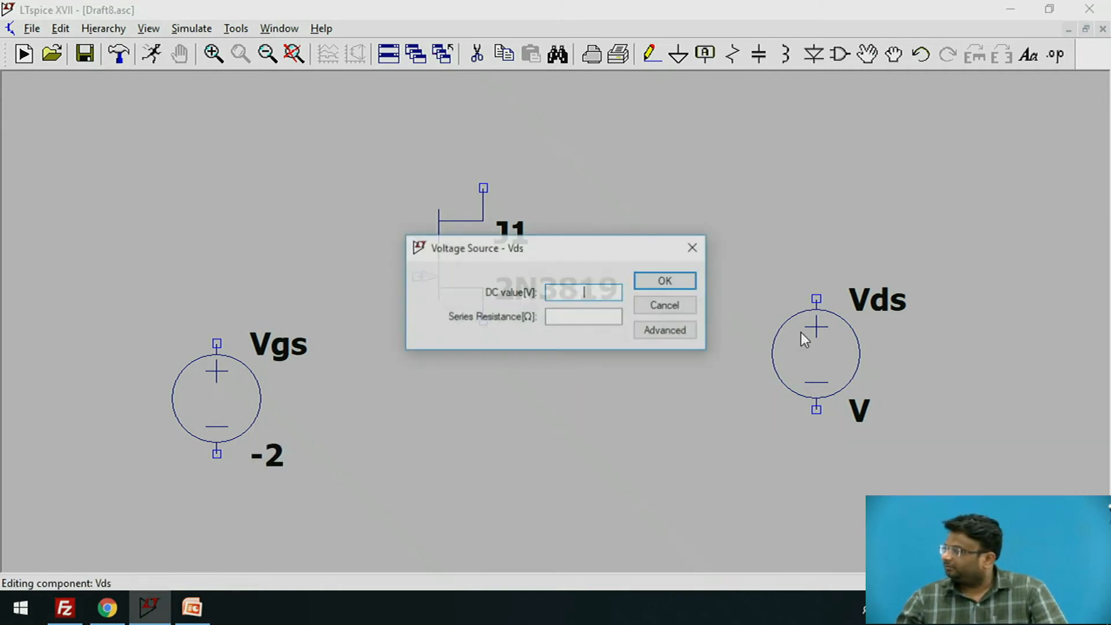
type("10")
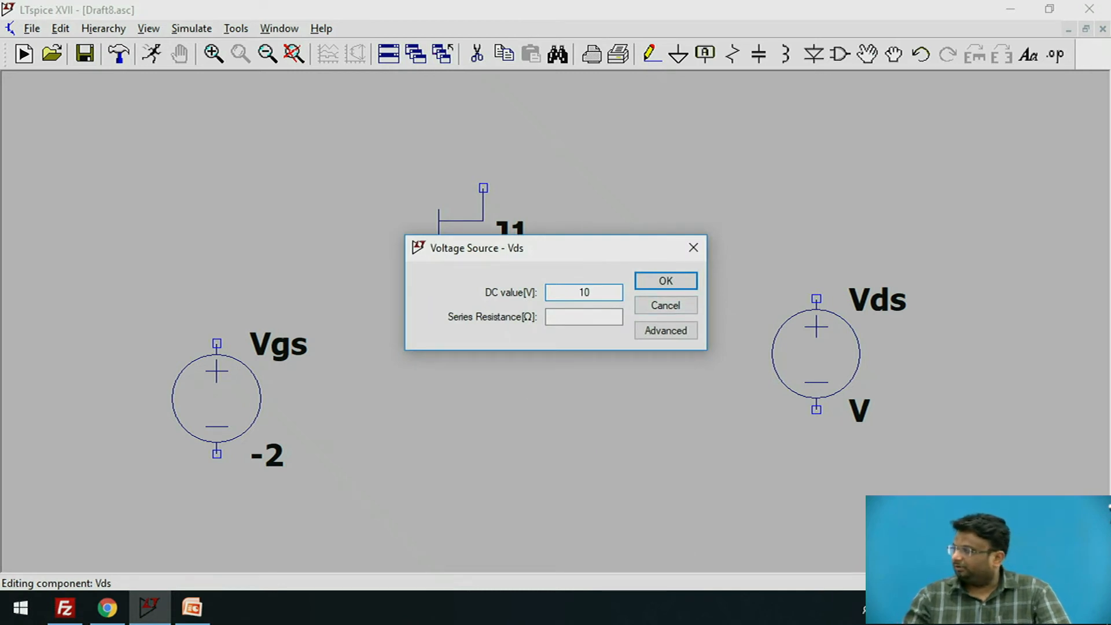
key("Return")
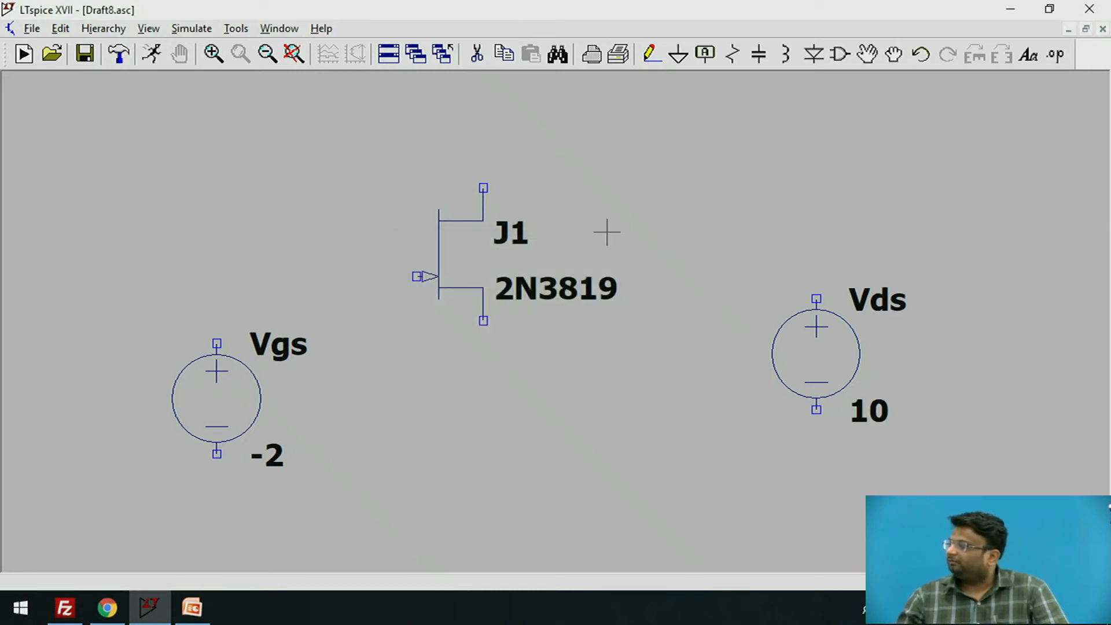
Place a horizontally rotated resistor above and between the JFET and the Vds source
left_click(733, 55)
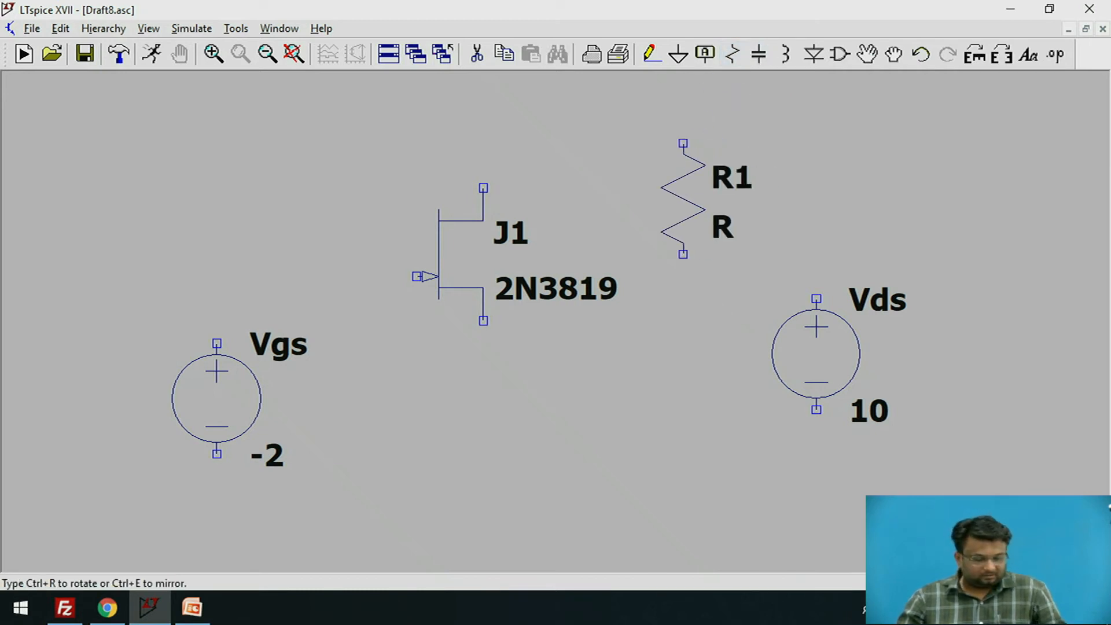
key("ctrl+r")
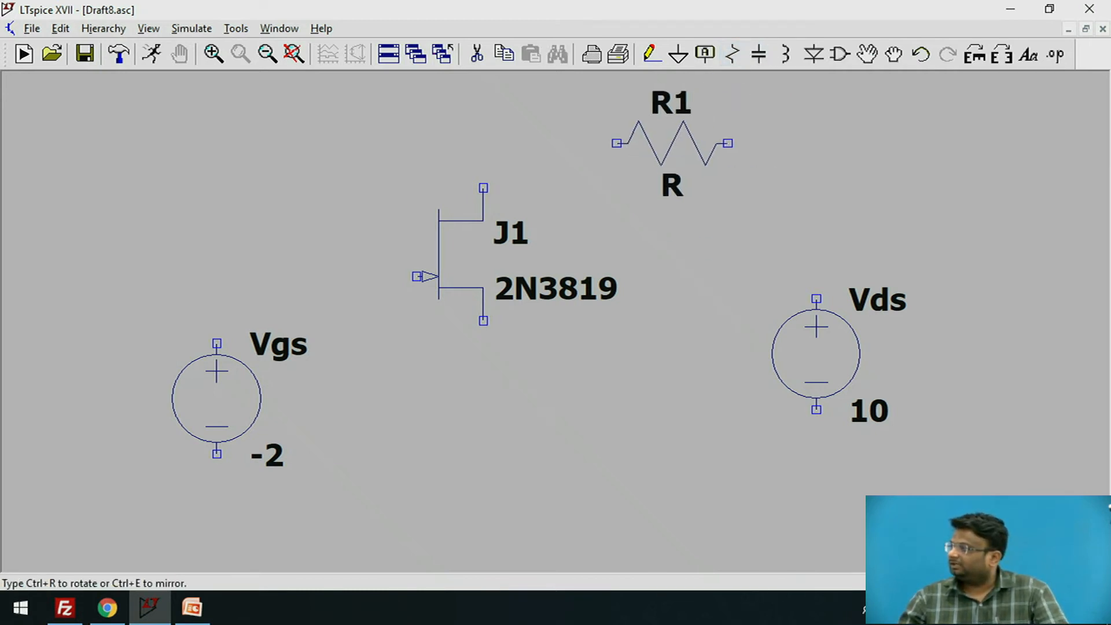
left_click(672, 143)
key("Escape")
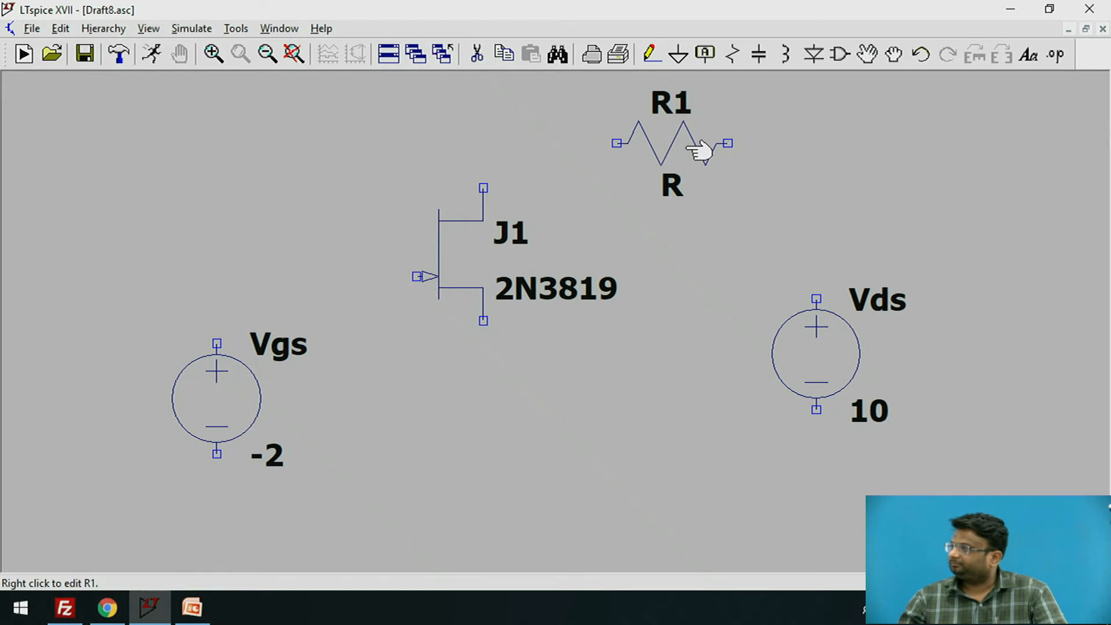
Wire the JFET's drain to the left end of R1, and R1's right end to the positive terminal of Vds
left_click(652, 58)
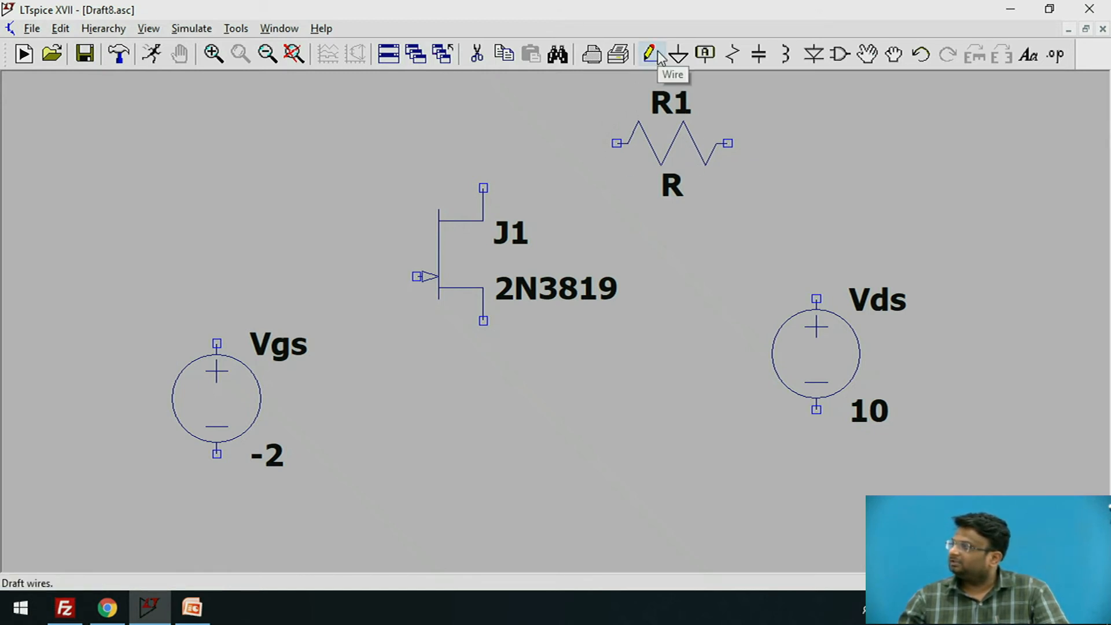
left_click(659, 58)
left_click(483, 187)
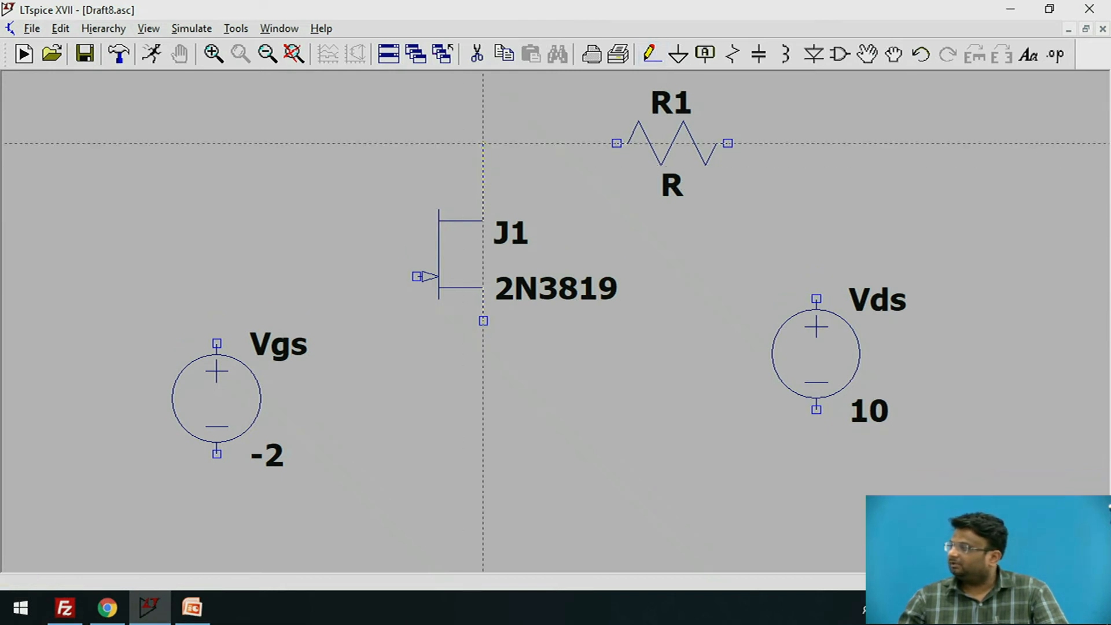
left_click(617, 143)
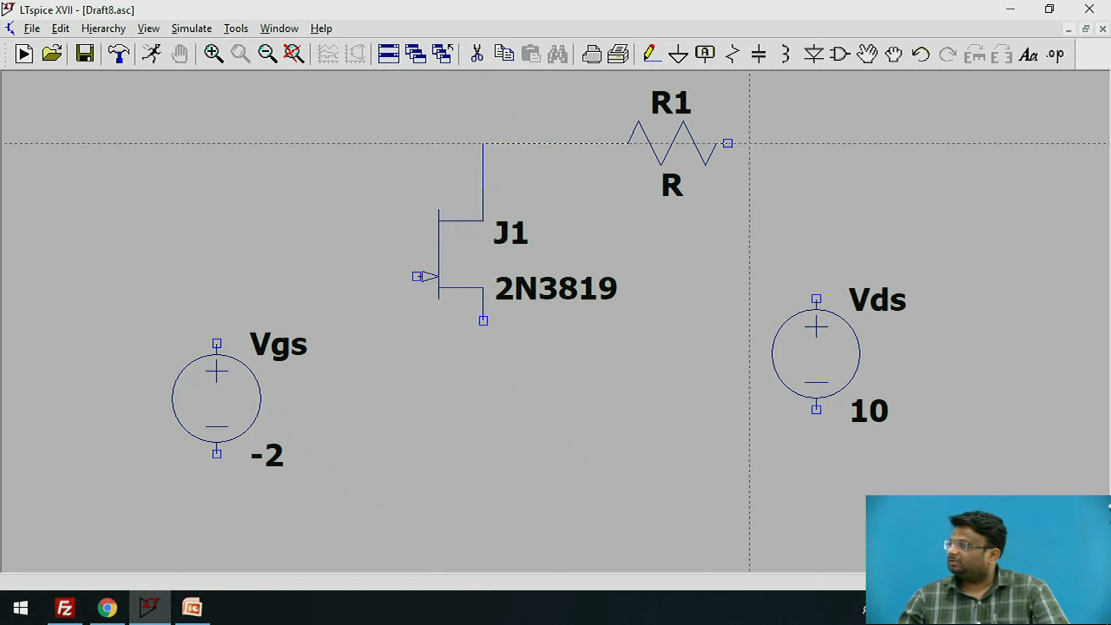
left_click(729, 143)
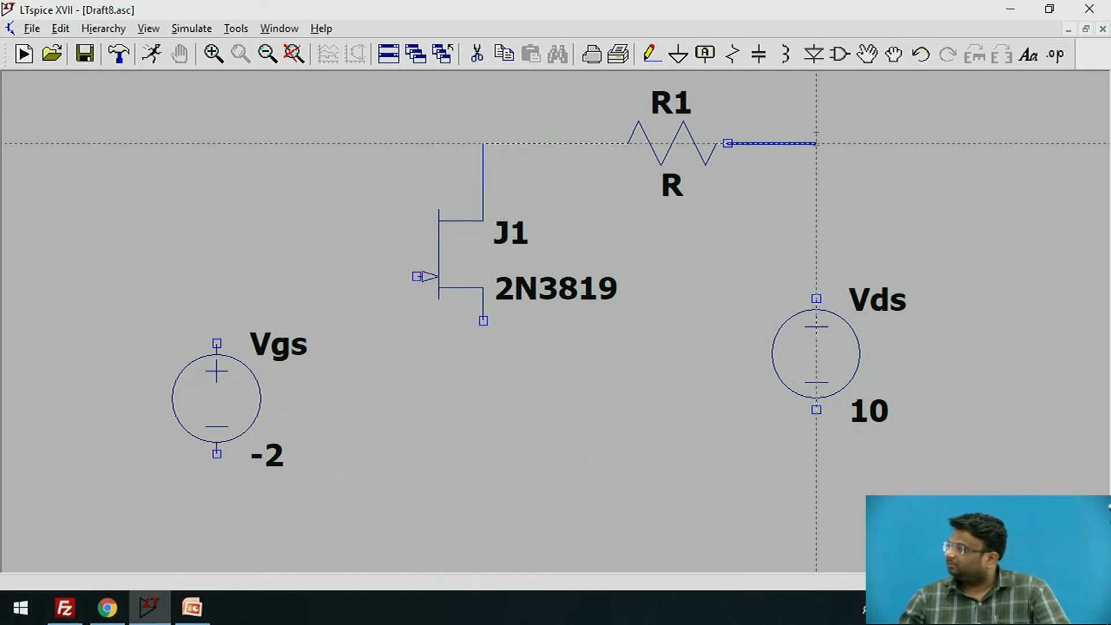
left_click(816, 299)
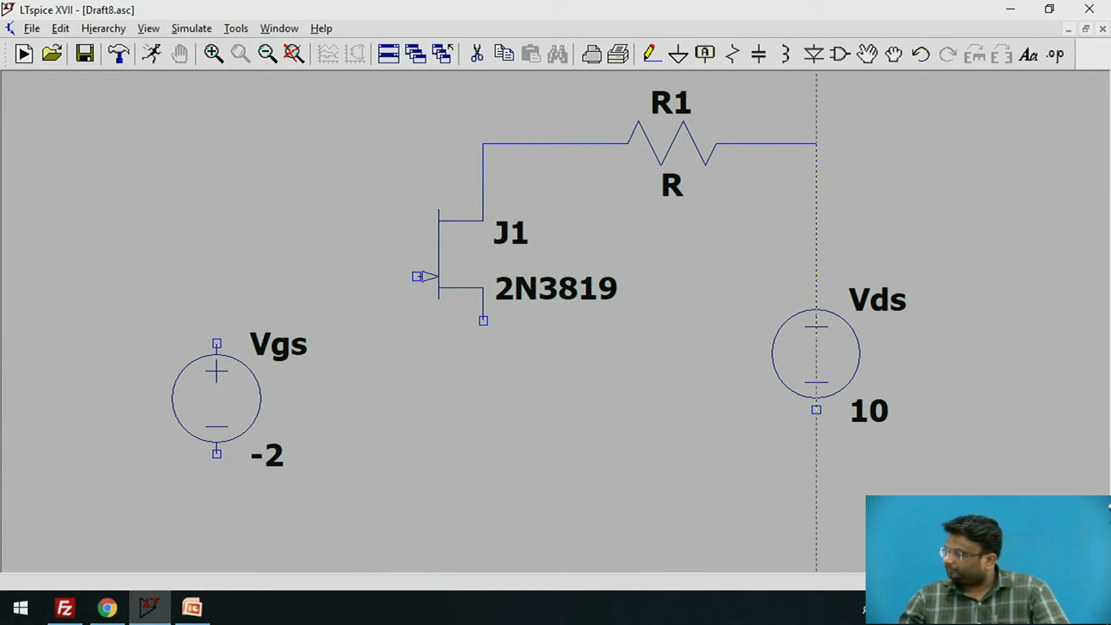
Wire the negative terminals of Vds and Vgs together along a lower rail, and Vgs's positive terminal to the JFET's gate
left_click(816, 409)
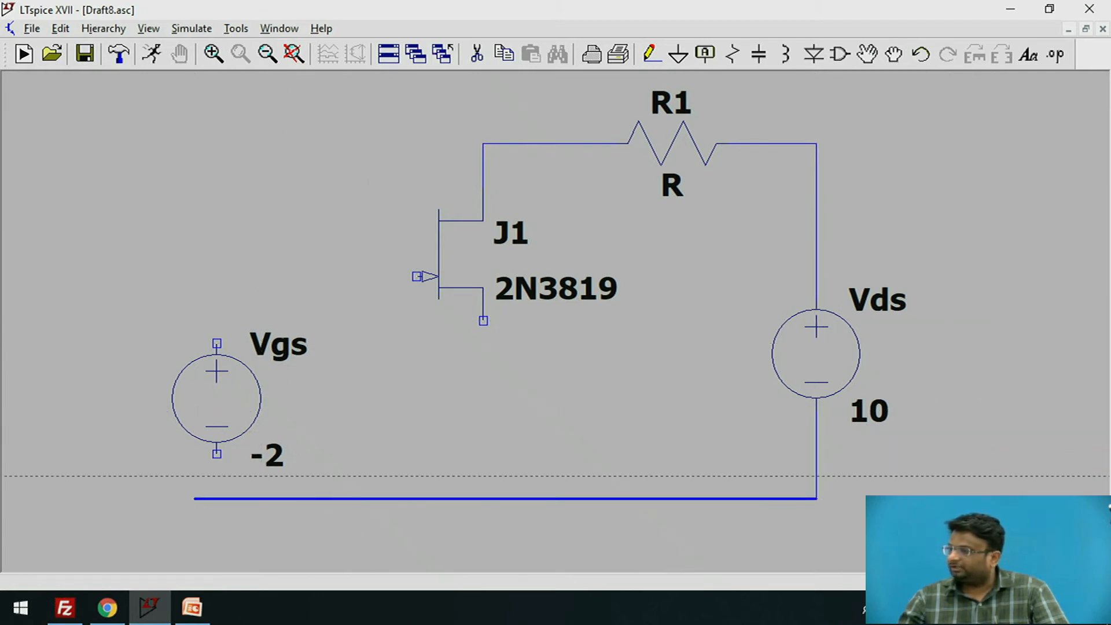
left_click(217, 454)
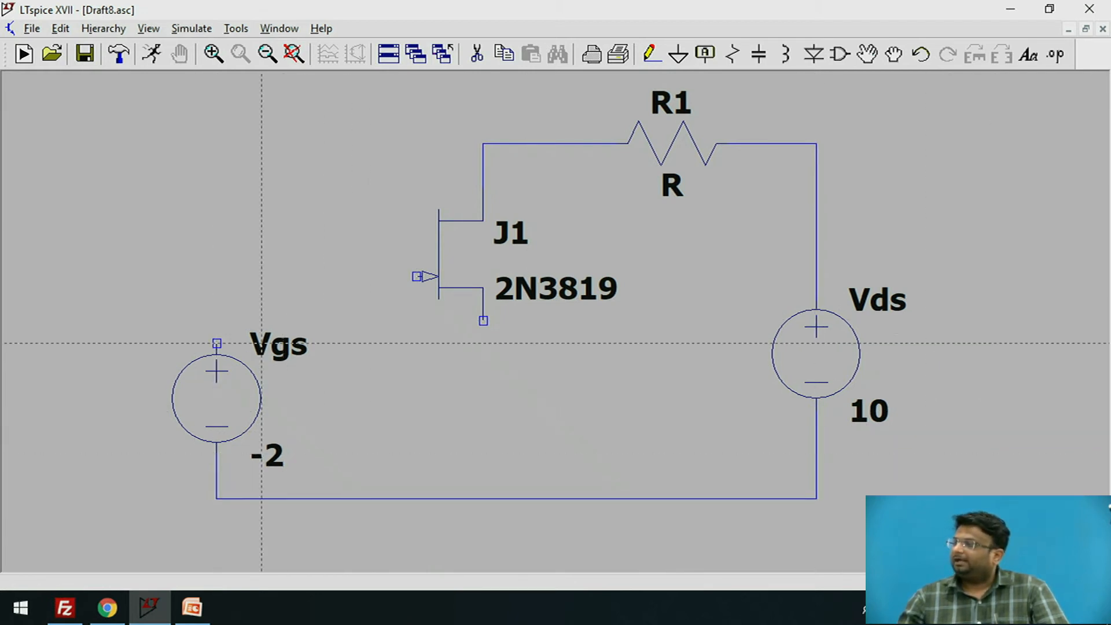
left_click(217, 343)
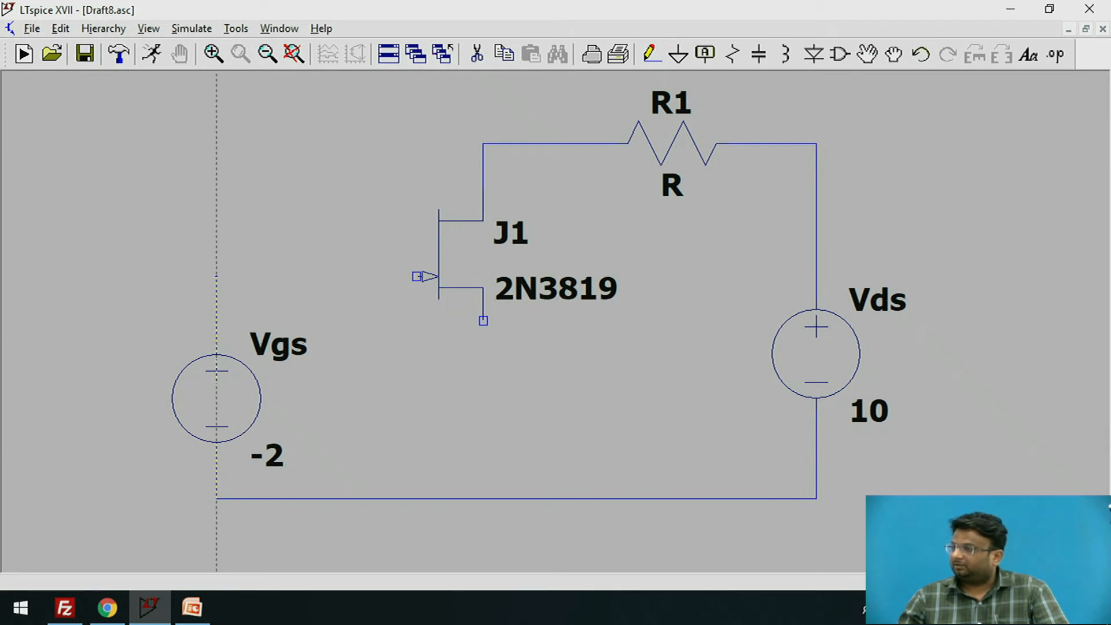
left_click(417, 277)
key("Escape")
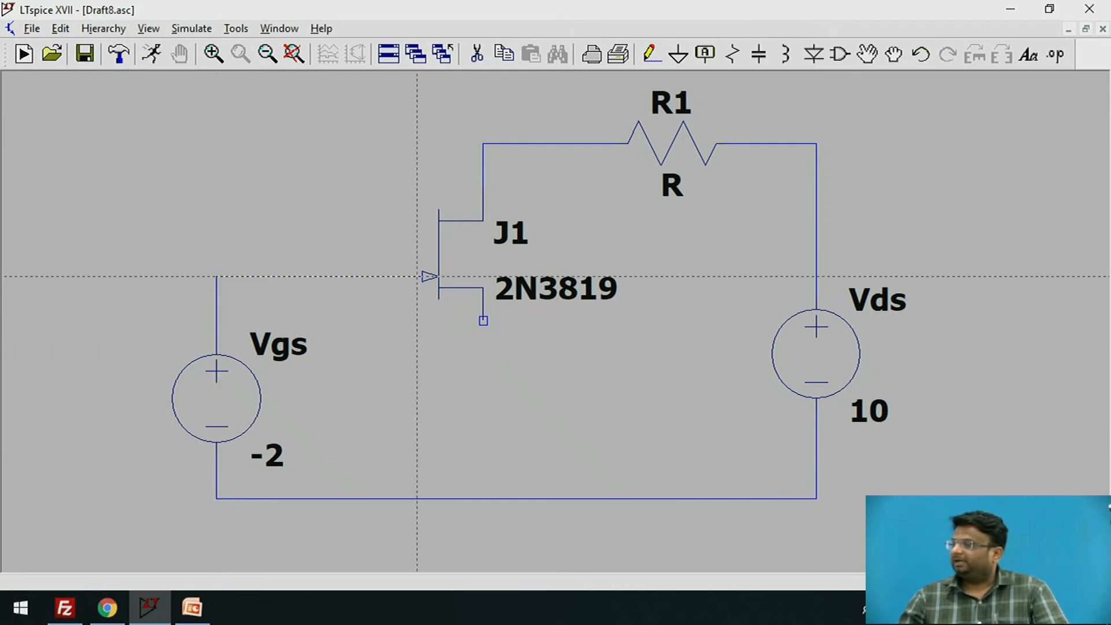
Wire the JFET's source straight down to the lower rail joining the two voltage sources
left_click(483, 320)
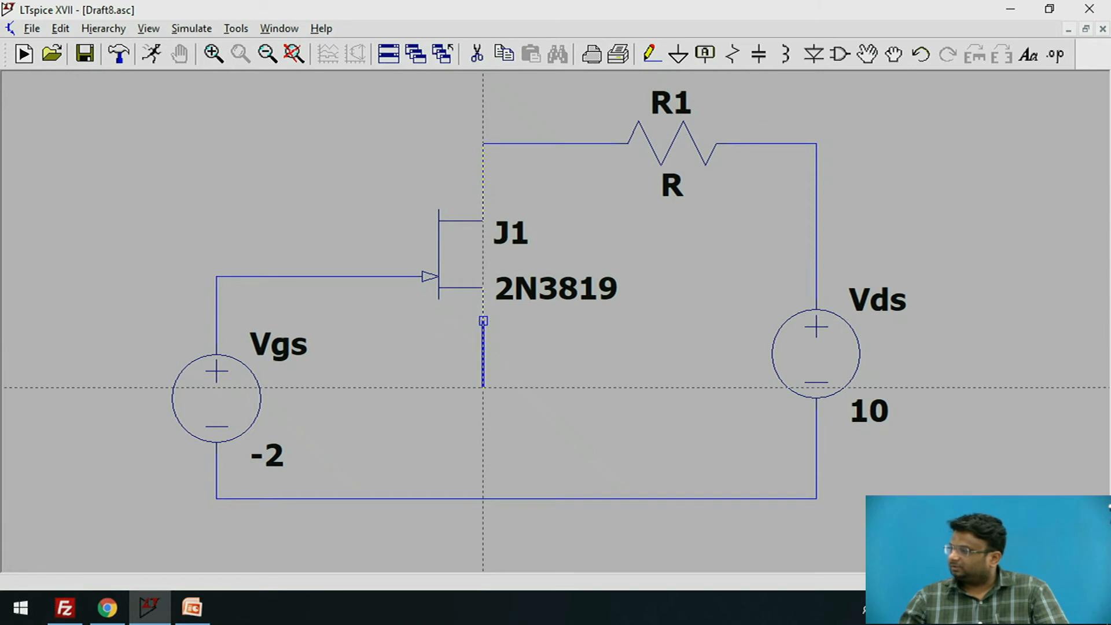
left_click(483, 498)
key("Escape")
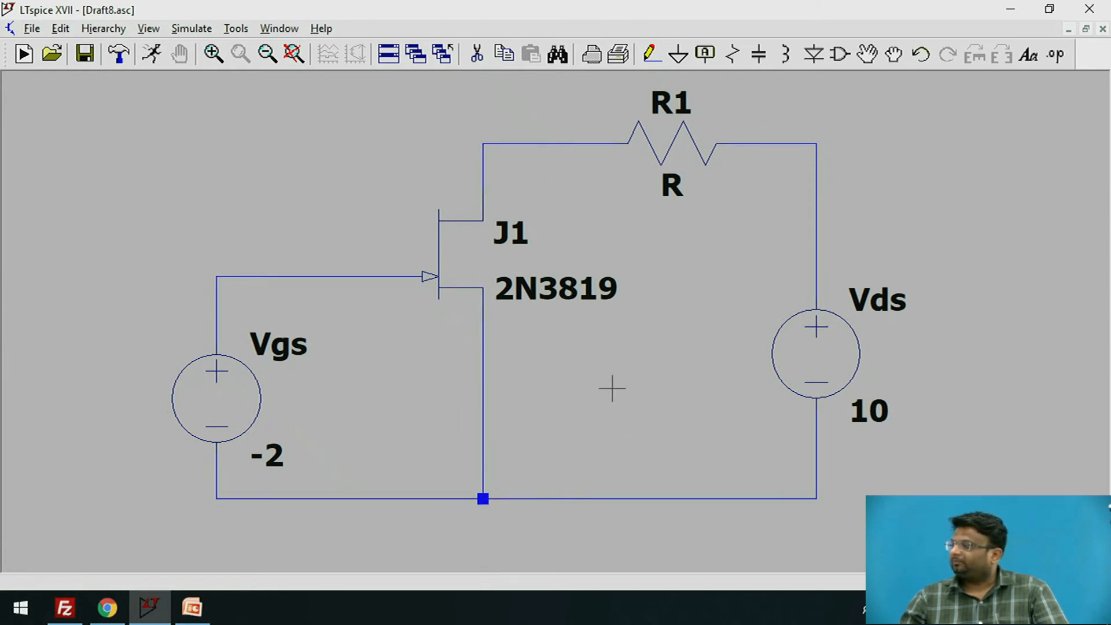
Place a ground symbol just below the source junction and wire it to the lower rail
left_click(678, 57)
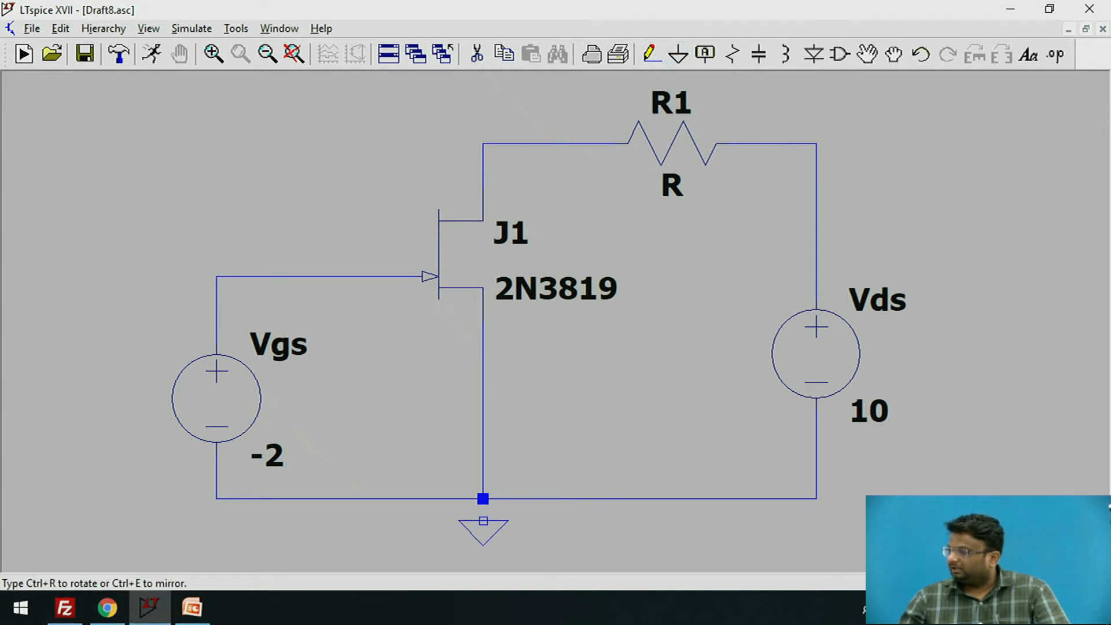
left_click(483, 521)
key("Escape")
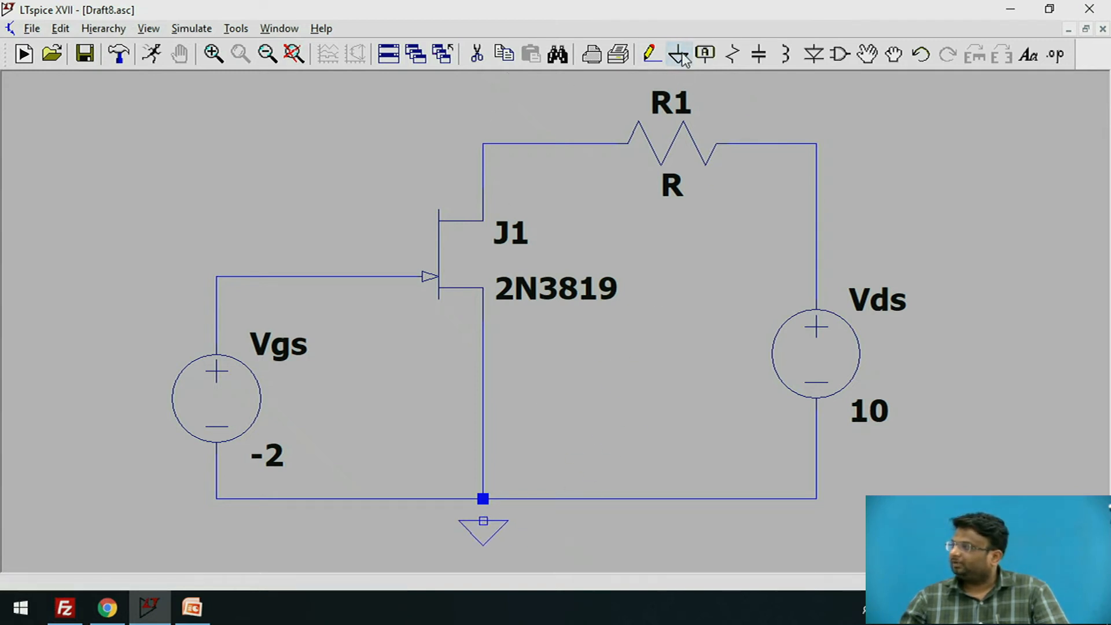
left_click(654, 63)
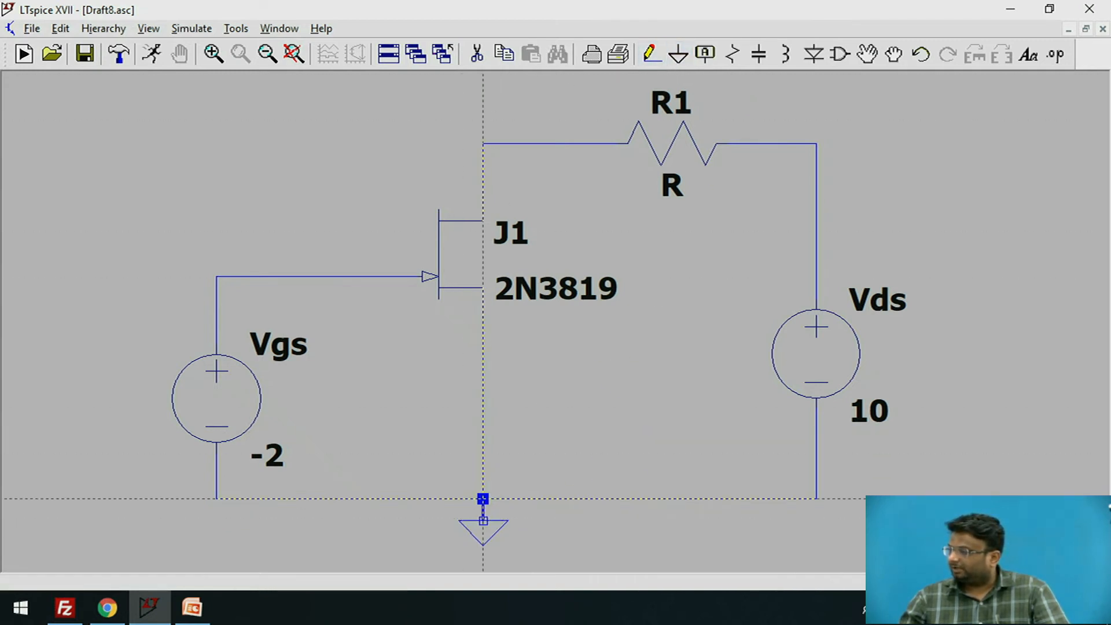
left_click(483, 499)
key("Escape")
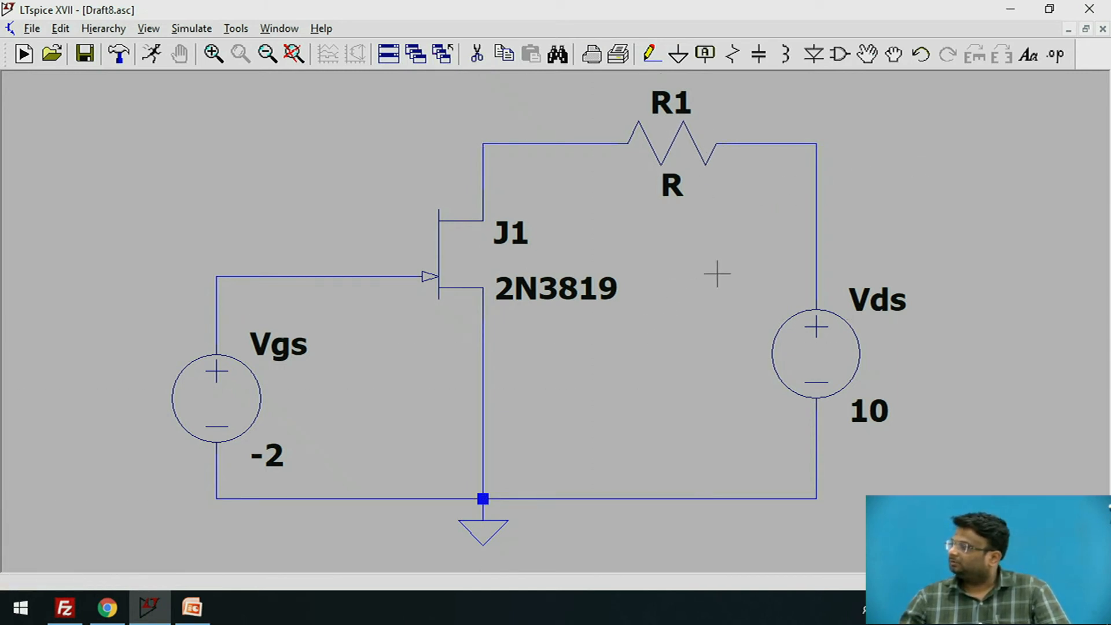
Set the resistance of R1 to 100 Ω
right_click(674, 152)
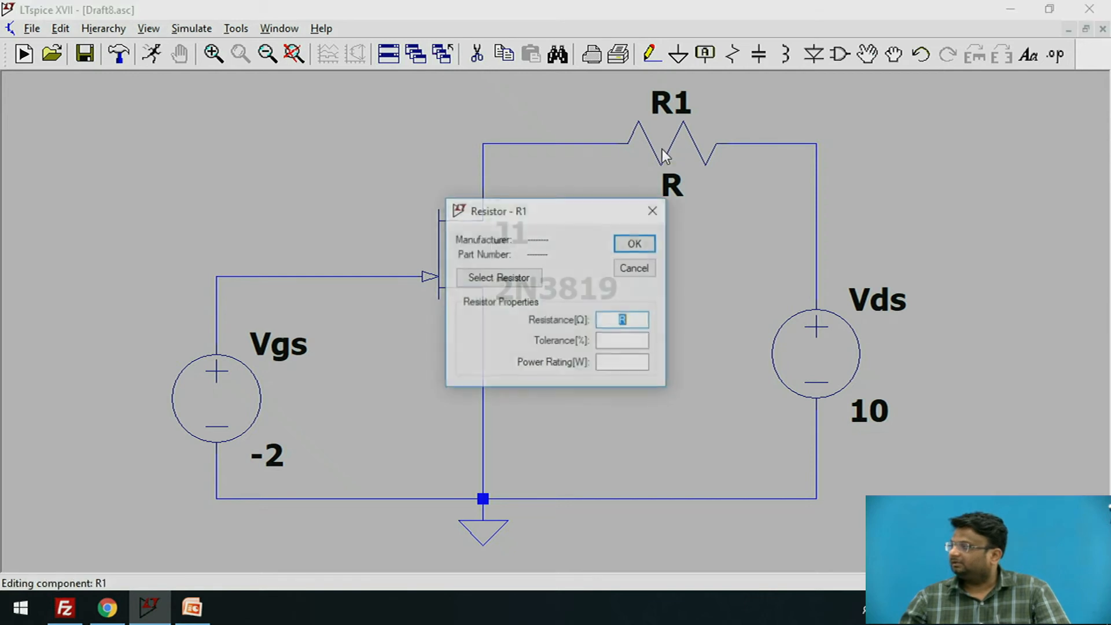
type("100")
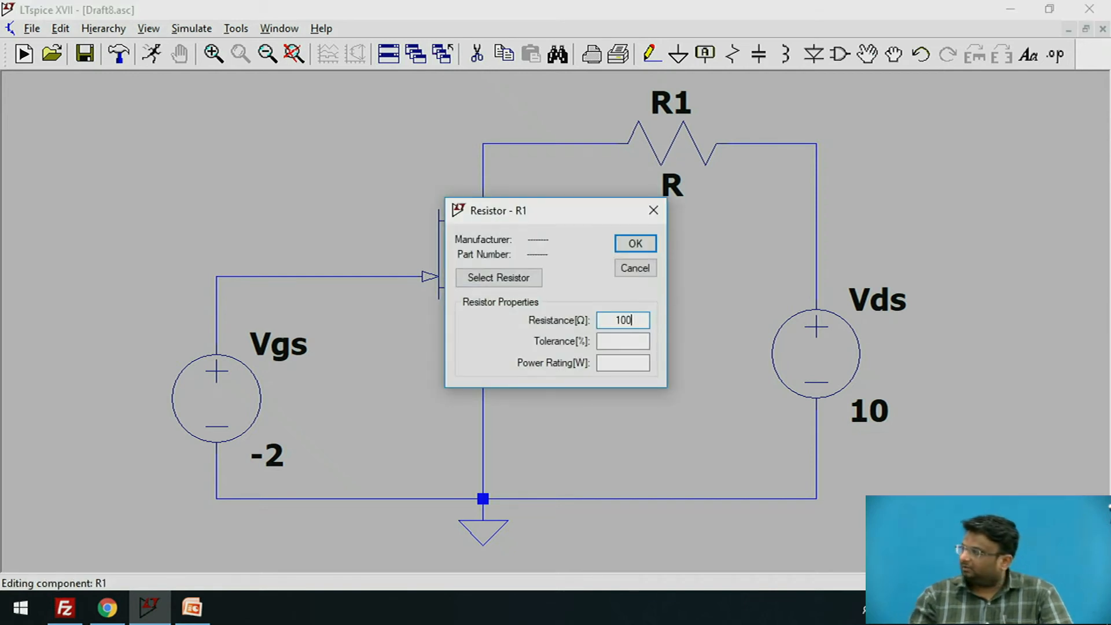
key("Return")
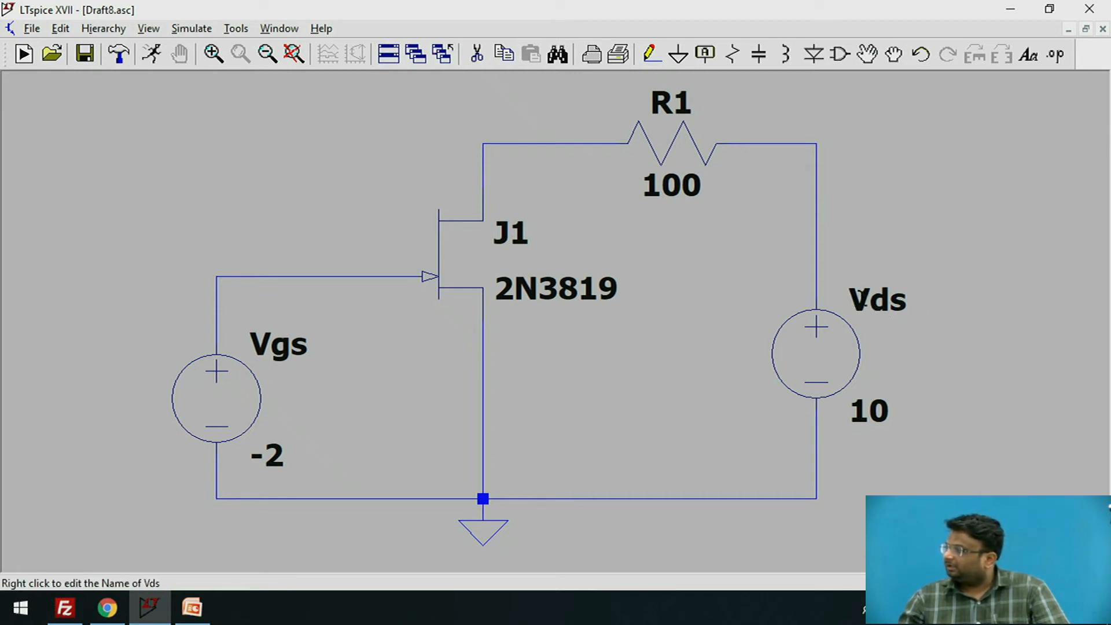
Begin a DC sweep simulation command with Vds as the first source and a linear sweep type
mouse_move(860, 298)
left_mouse_down()
mouse_move(896, 298)
mouse_move(868, 299)
left_mouse_up()
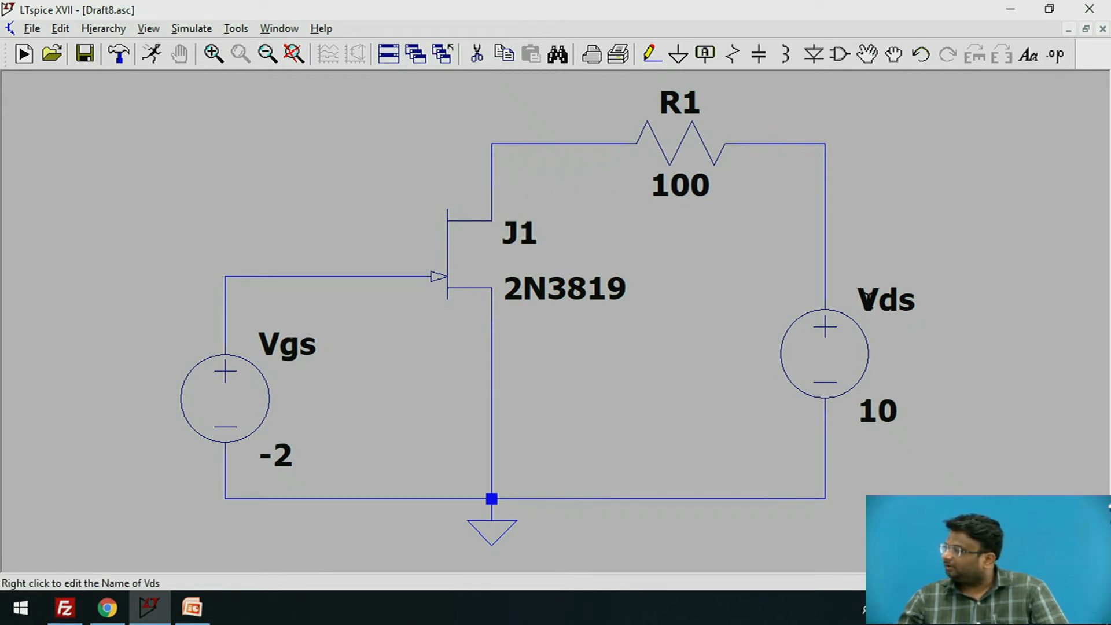
left_click_drag(867, 299, 826, 302)
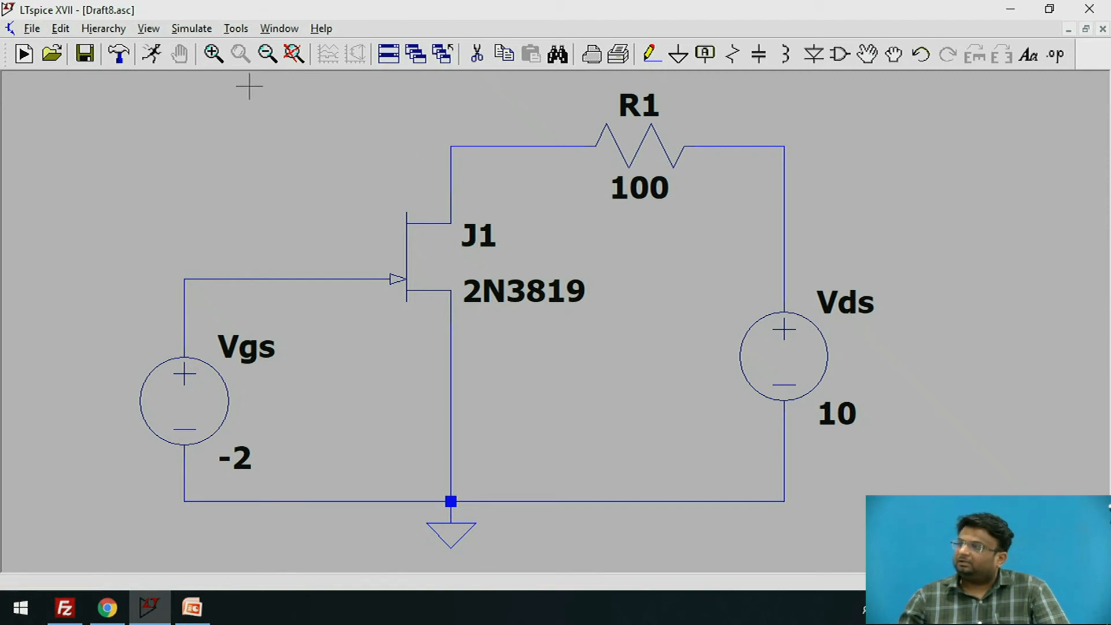
left_click(196, 31)
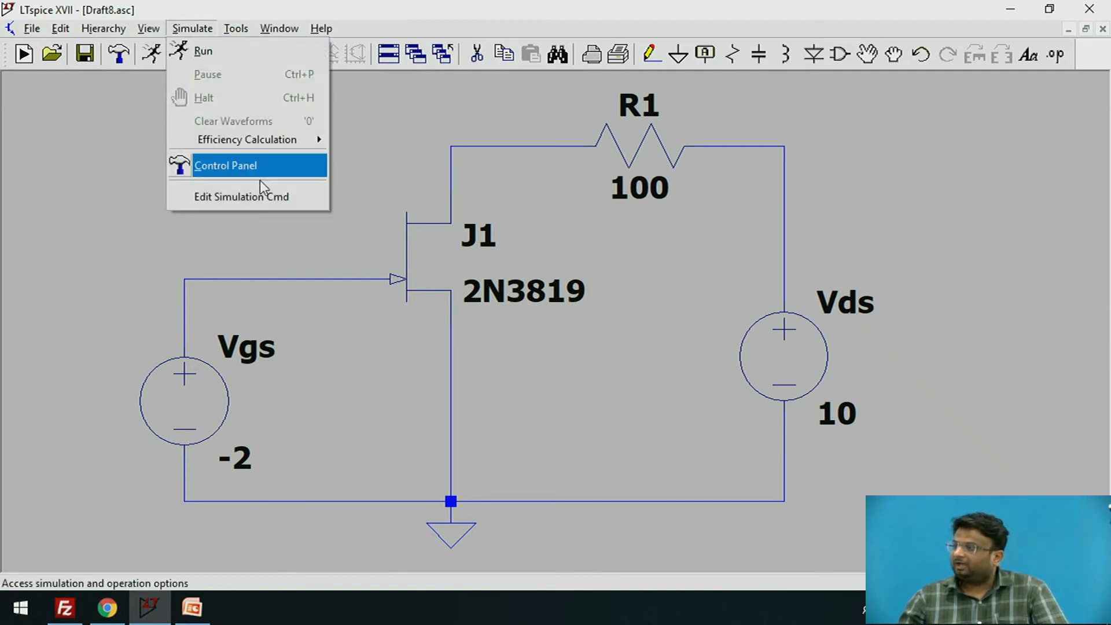
left_click(307, 197)
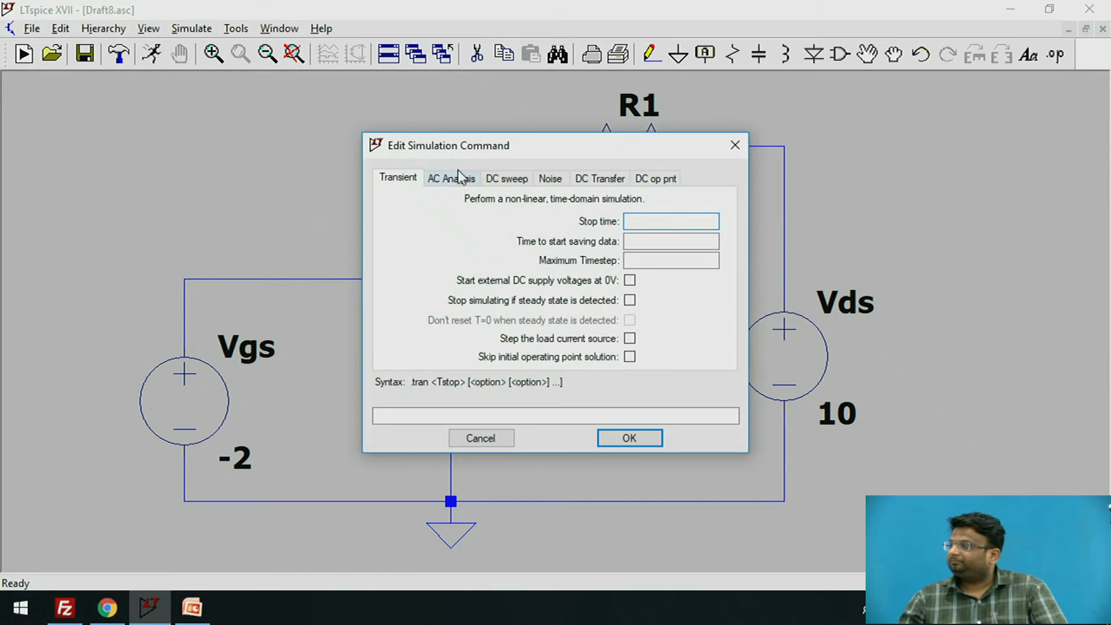
left_click(381, 159)
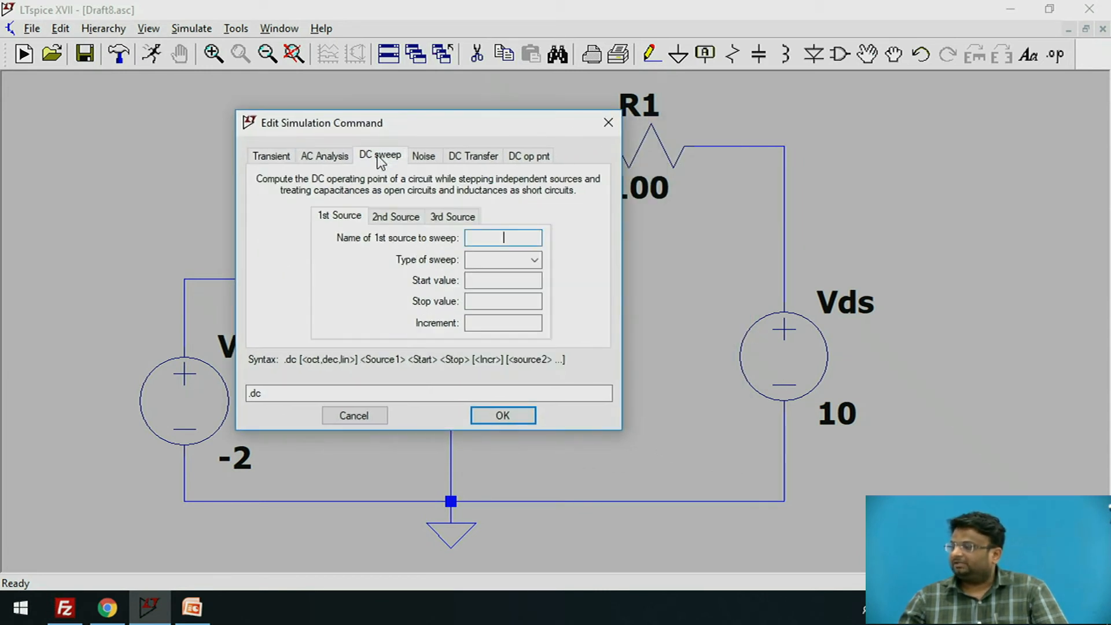
left_click_drag(416, 123, 276, 112)
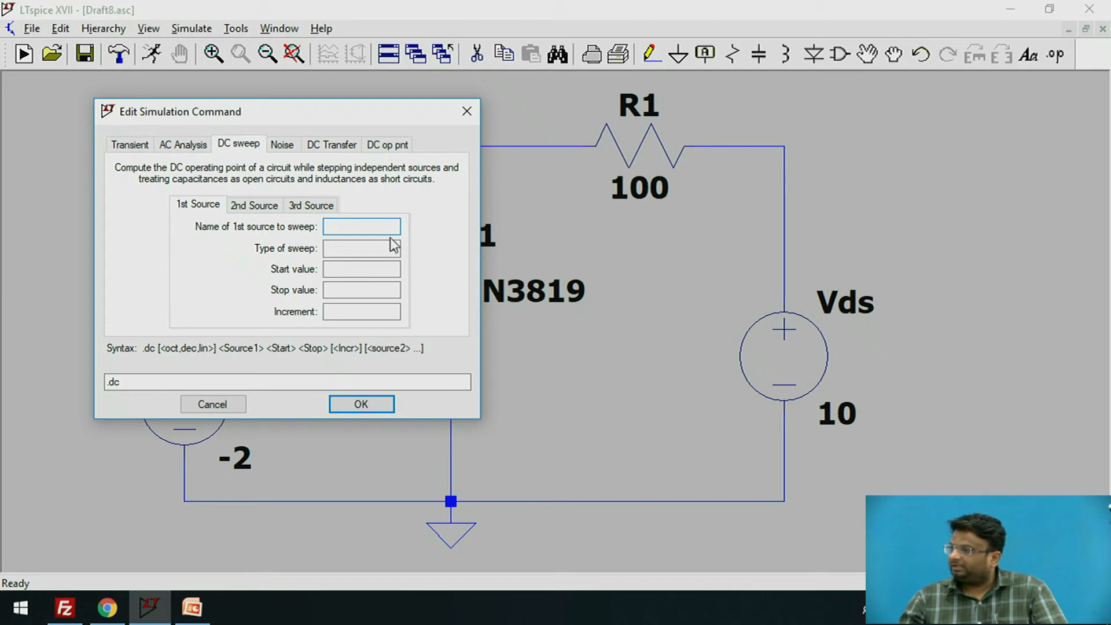
type("Vds")
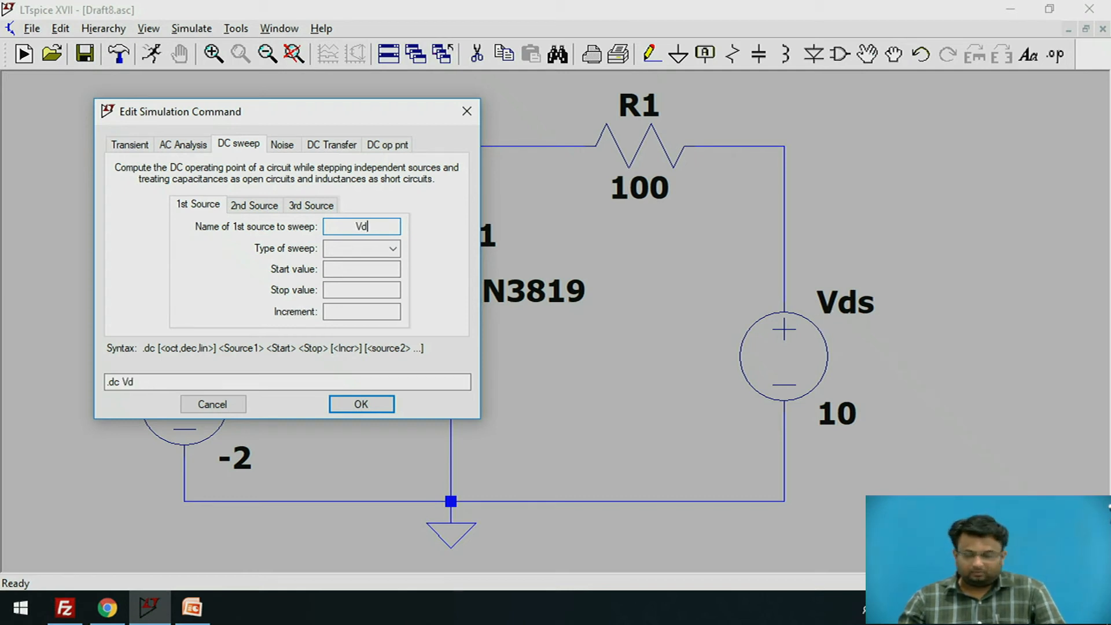
left_click(389, 253)
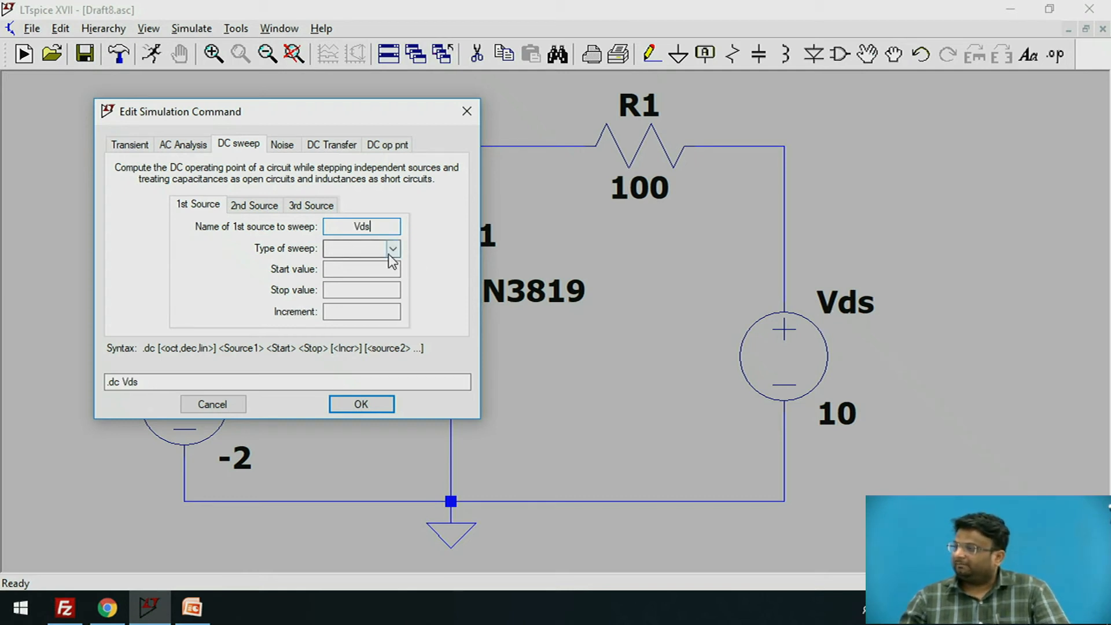
left_click(362, 265)
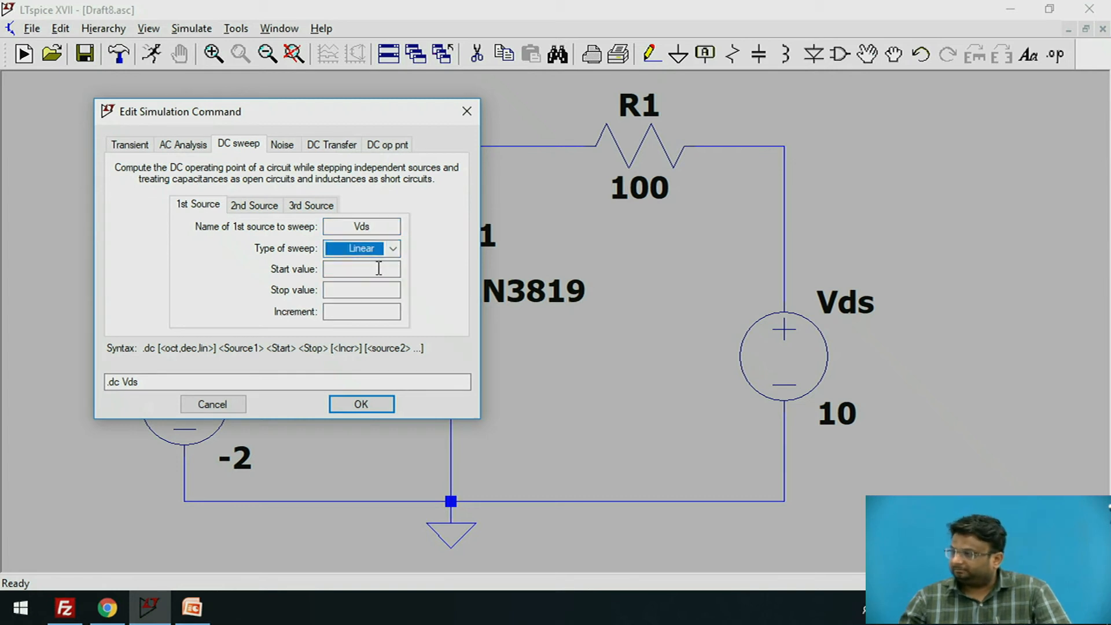
Set the Vds sweep to start at 0, stop at 10 and use an increment of 0.1
left_click(375, 270)
type("0")
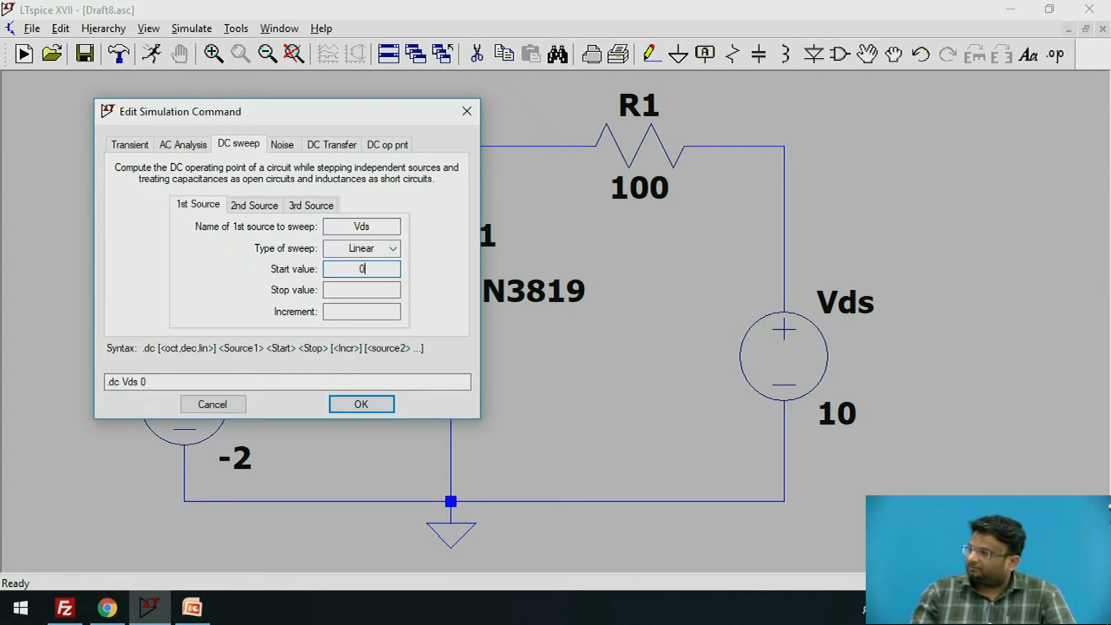
left_click(363, 290)
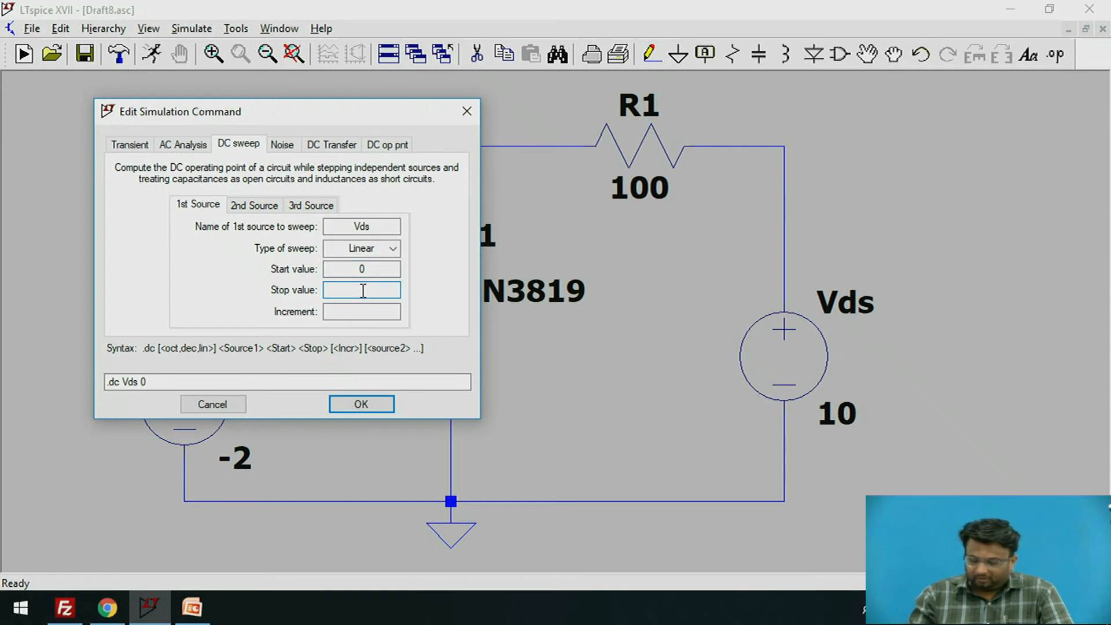
type("10")
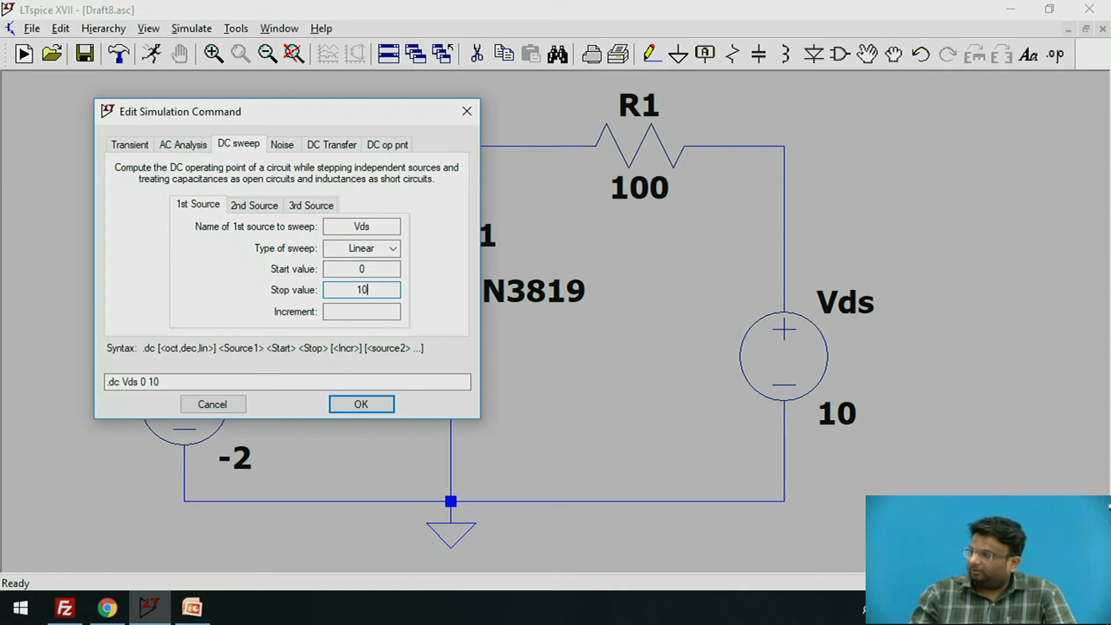
left_click(365, 311)
type("0.")
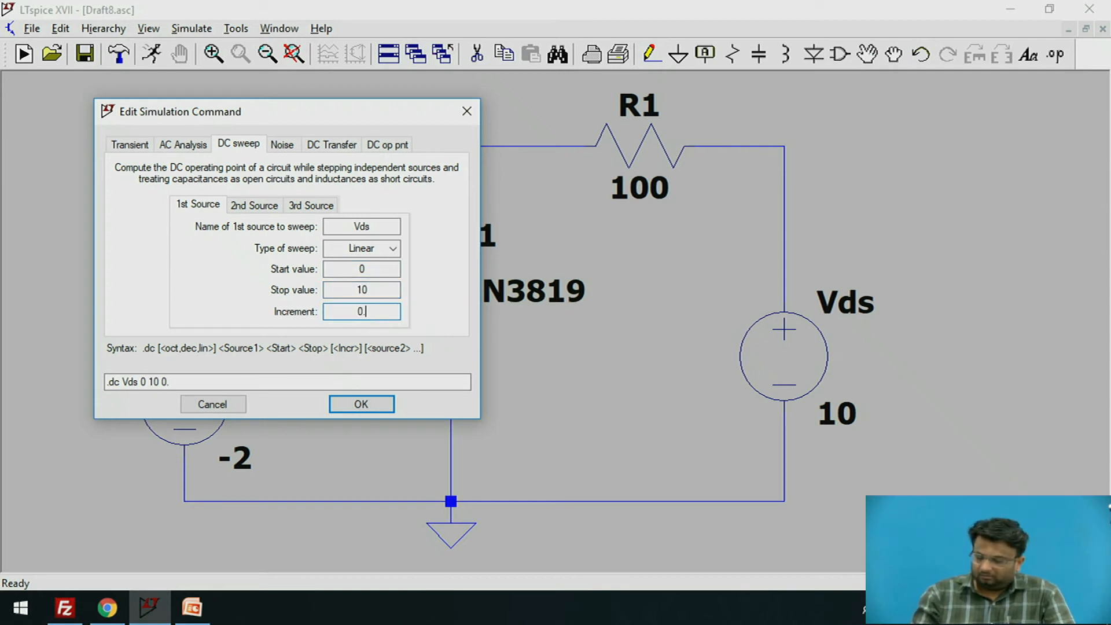
type("1")
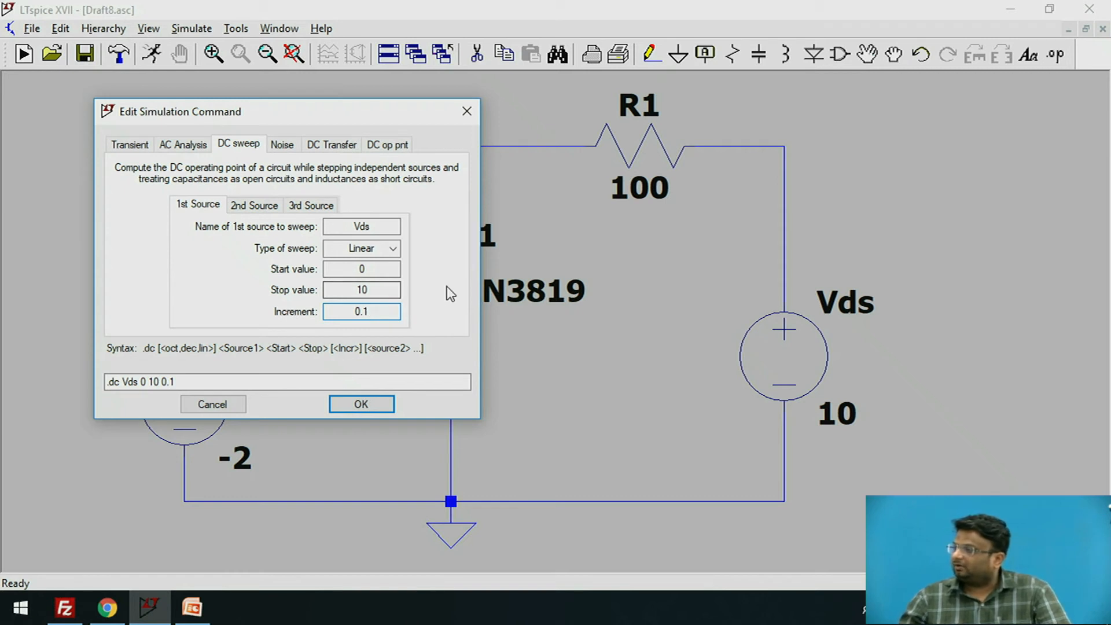
left_click_drag(361, 105, 325, 106)
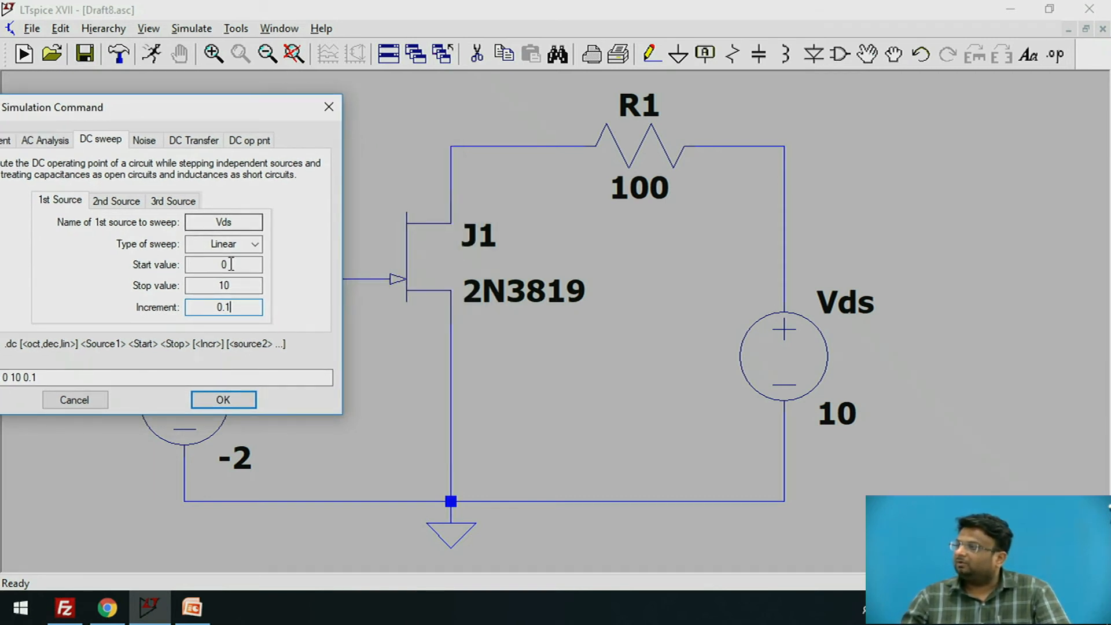
double_click(233, 286)
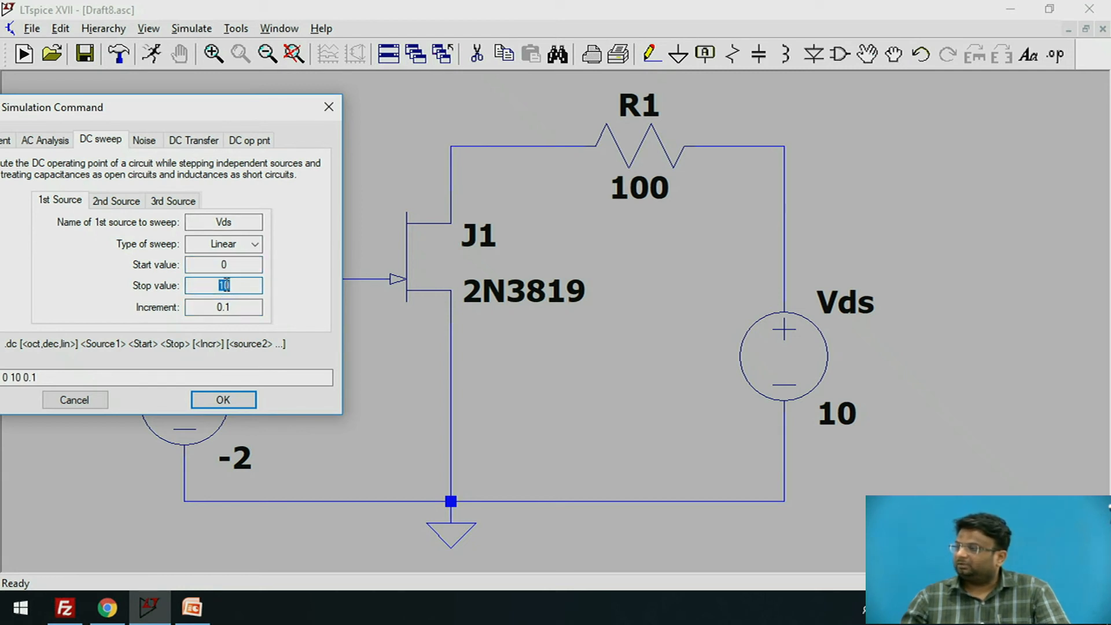
left_click_drag(230, 305, 219, 308)
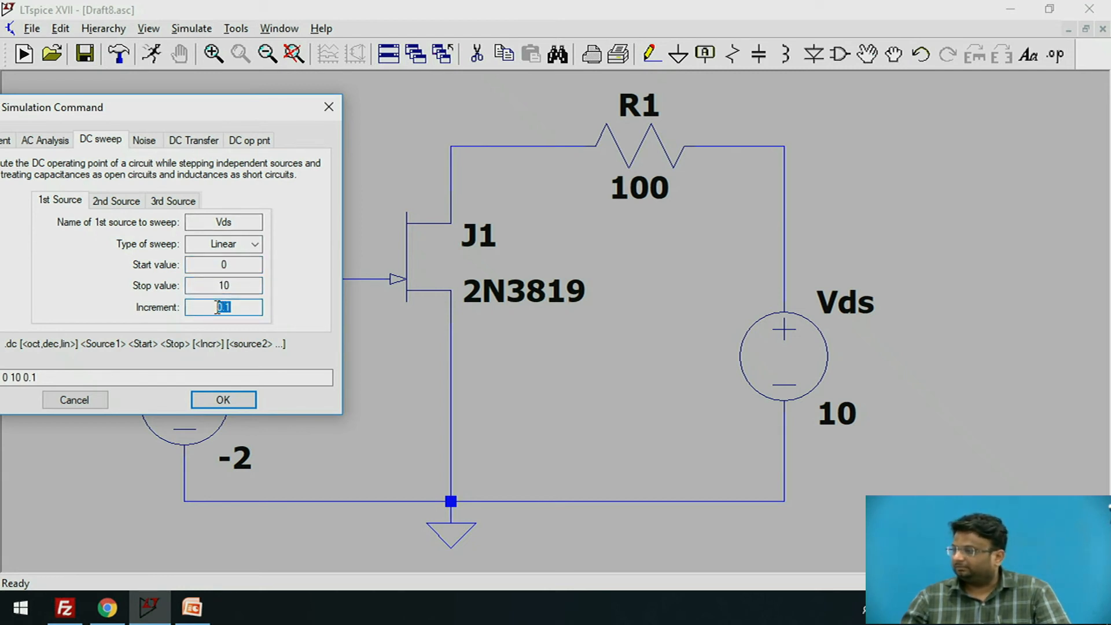
left_click(241, 308)
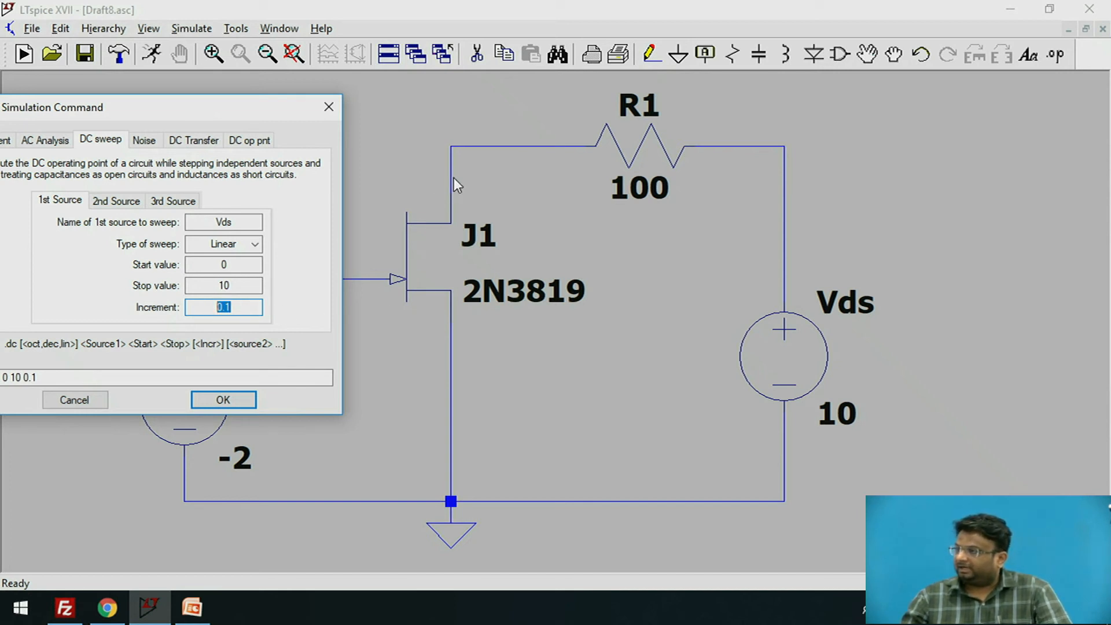
Place the .dc Vds 0 10 0.1 directive below the Vds source and run the simulation
left_click(226, 401)
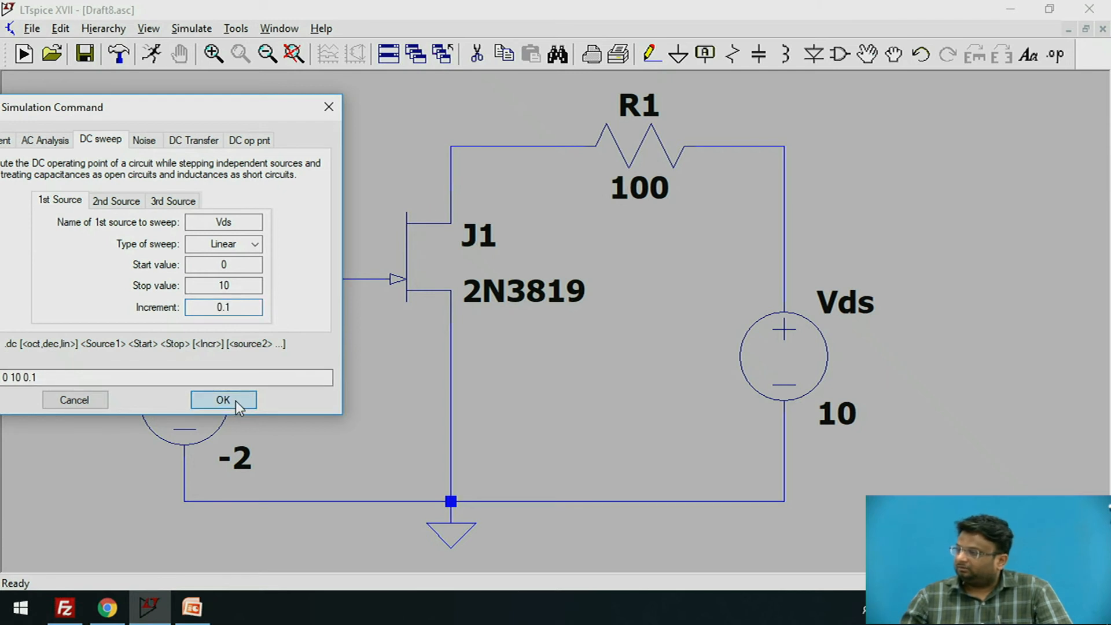
left_click(803, 460)
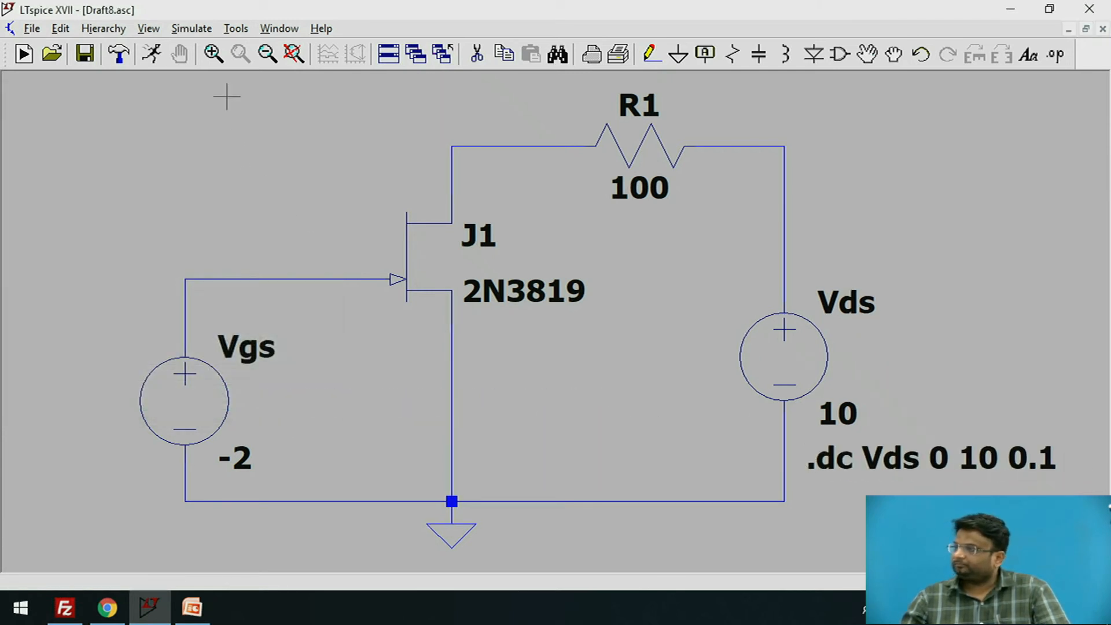
left_click(192, 28)
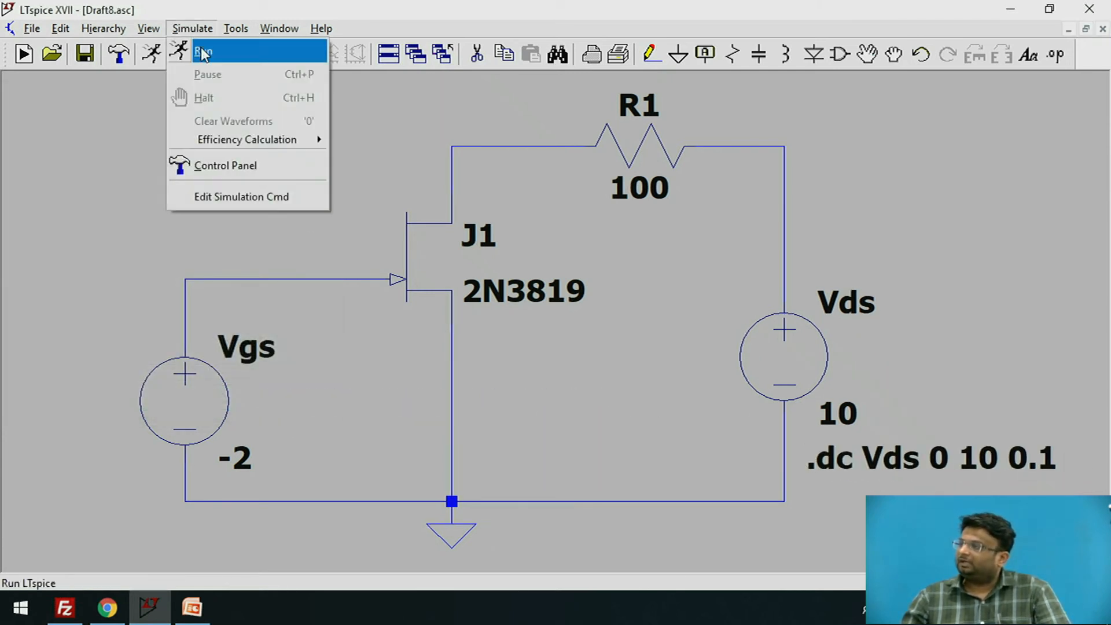
left_click(204, 52)
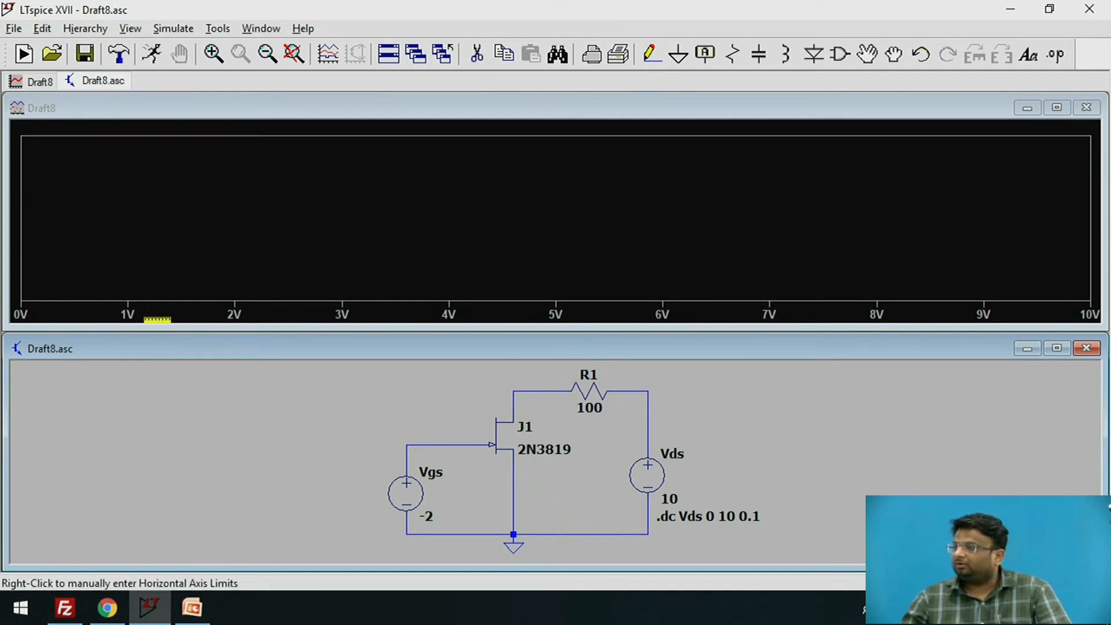
Plot the drain current of J1 for the Vds sweep
scroll(596, 431, "down", 1)
scroll(524, 394, "up", 1)
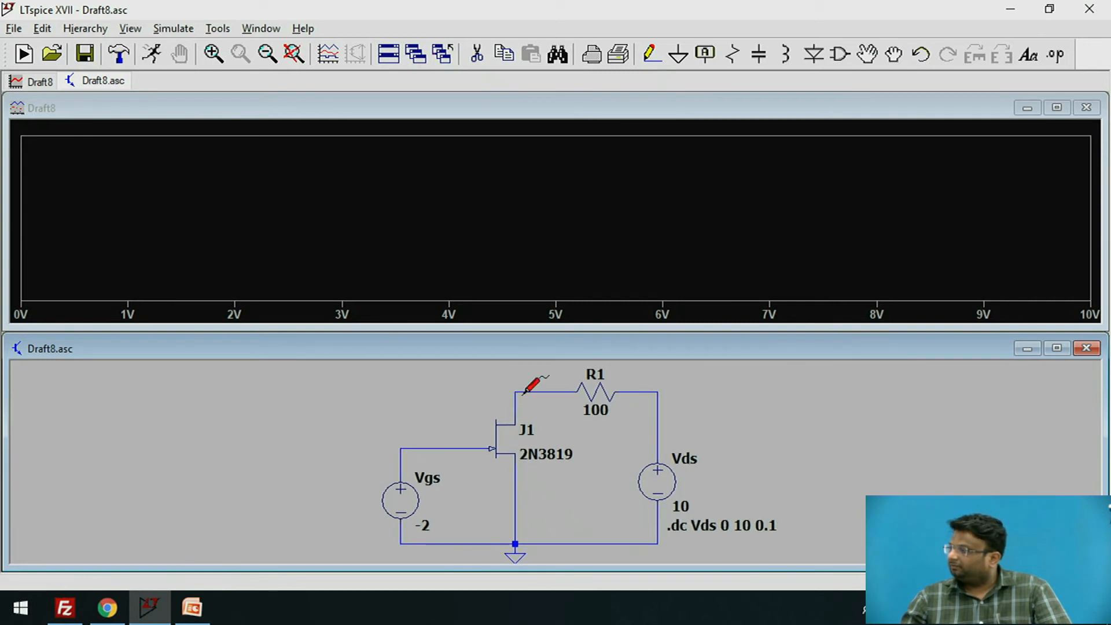
scroll(582, 415, "up", 1)
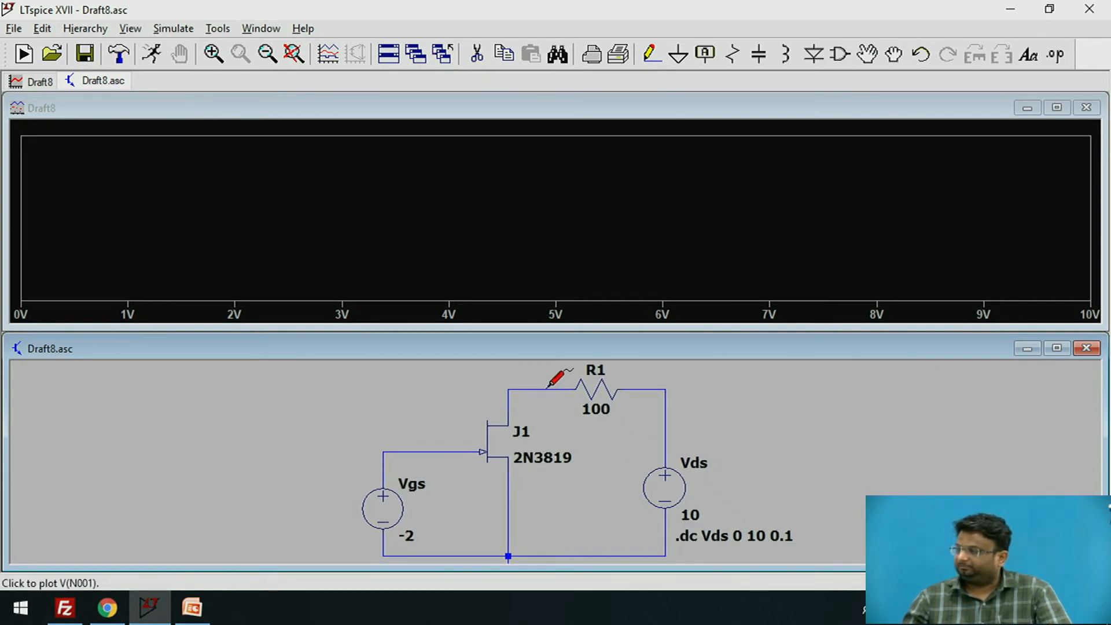
left_click(510, 407)
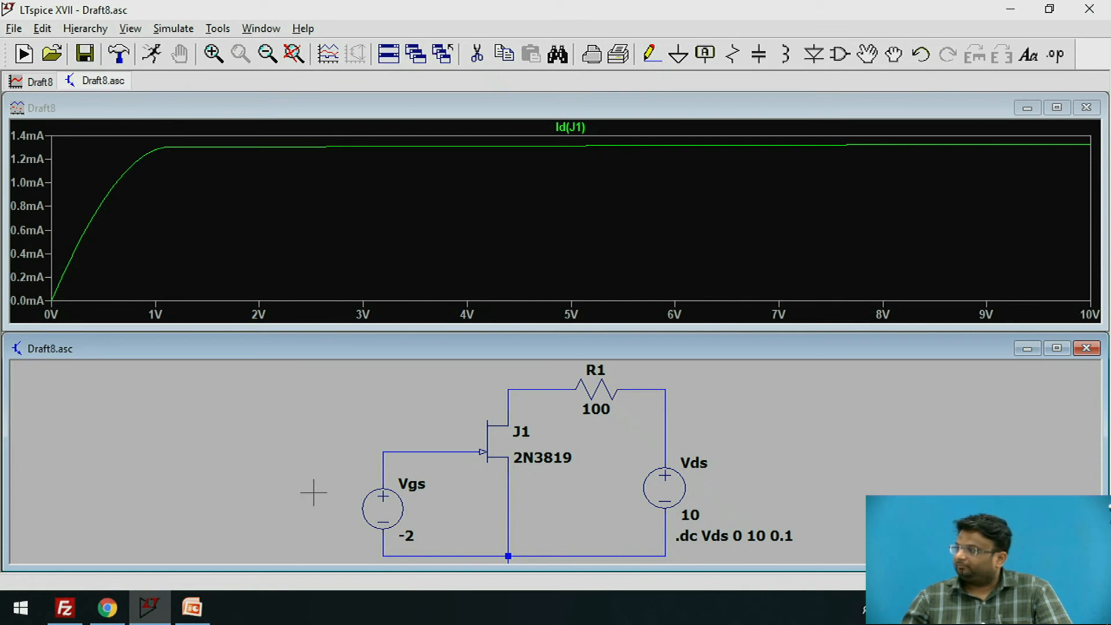
Close the plot, maximize the schematic and name Vgs as the second linear source in the DC sweep command
left_click(1087, 107)
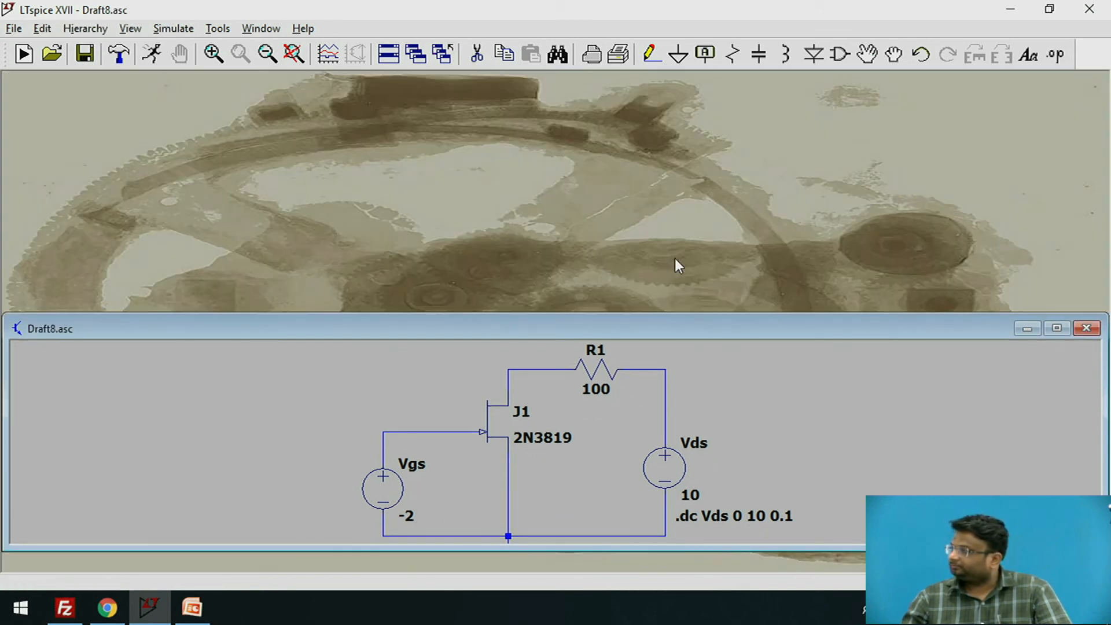
double_click(652, 337)
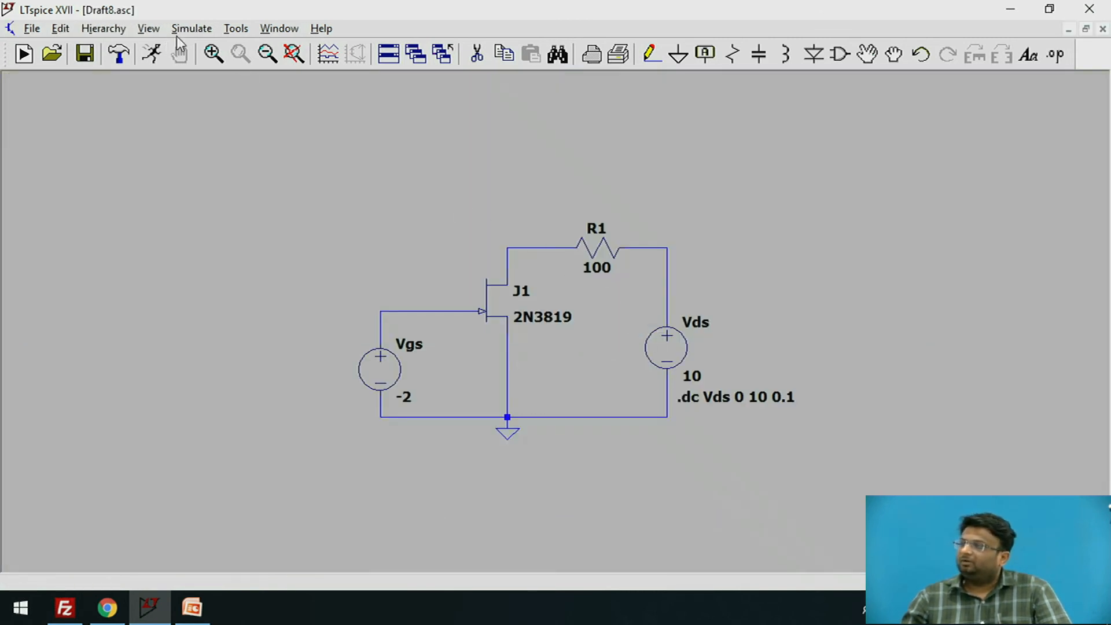
left_click(206, 32)
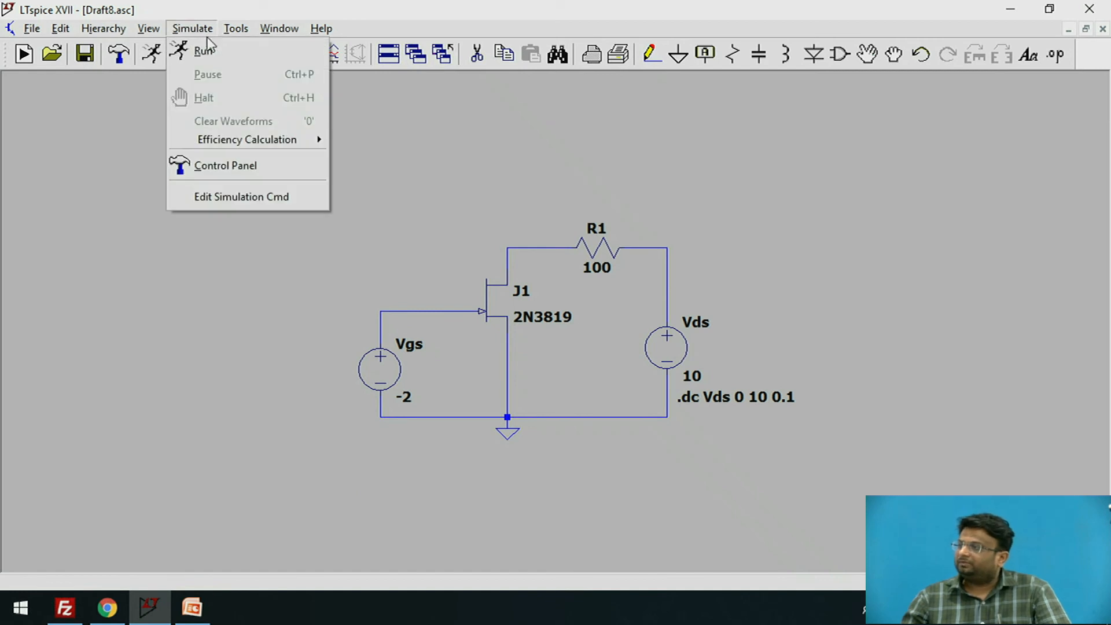
left_click(248, 196)
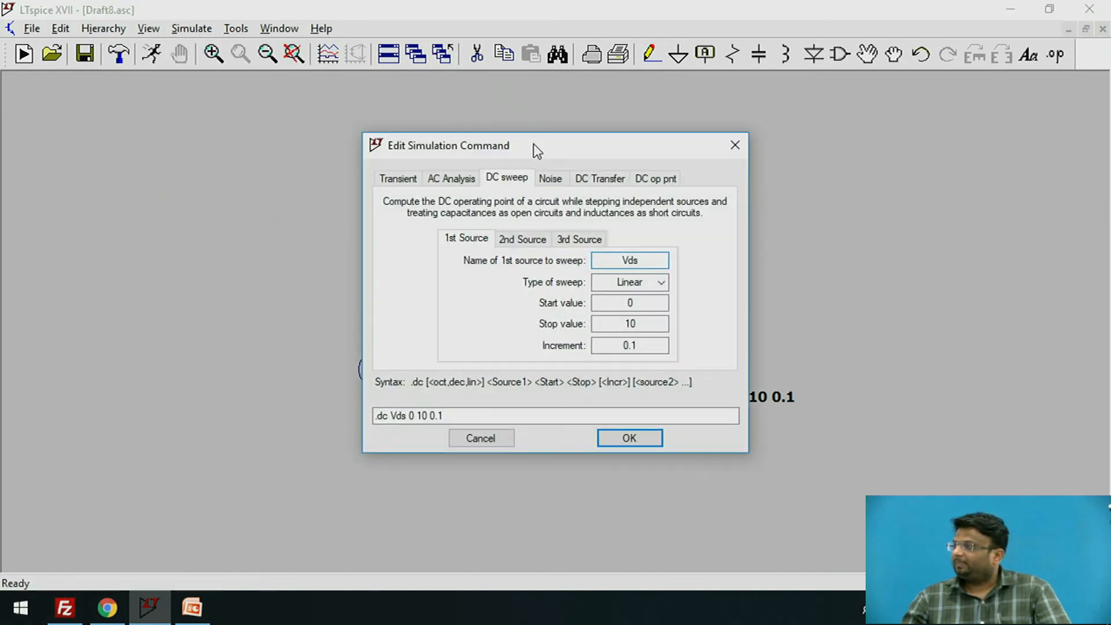
left_click_drag(533, 149, 206, 112)
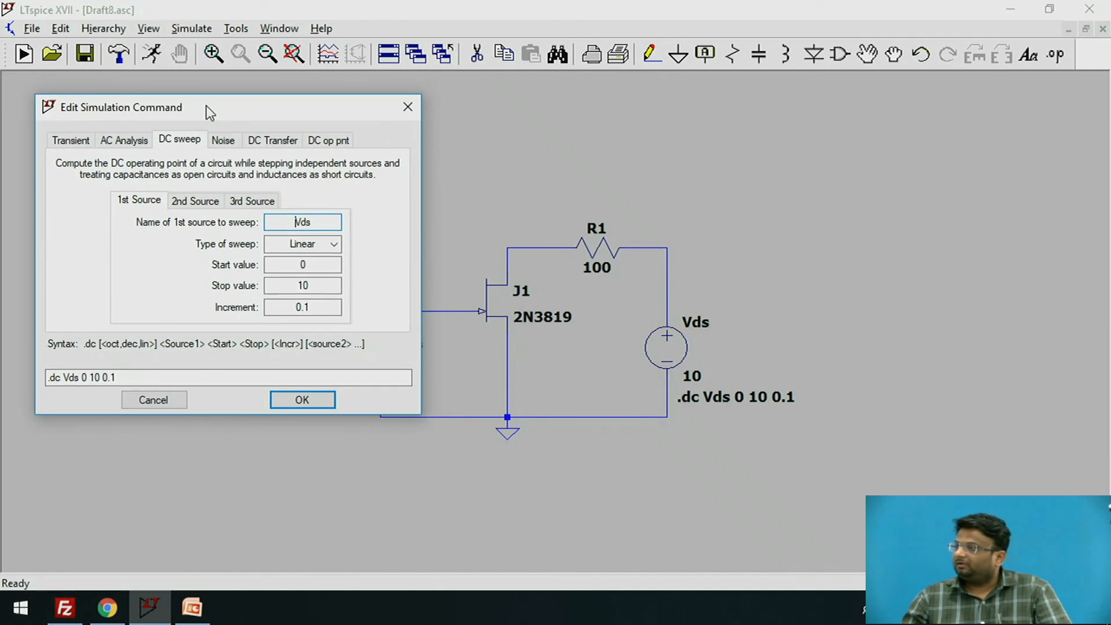
left_click(208, 208)
left_click_drag(231, 111, 831, 138)
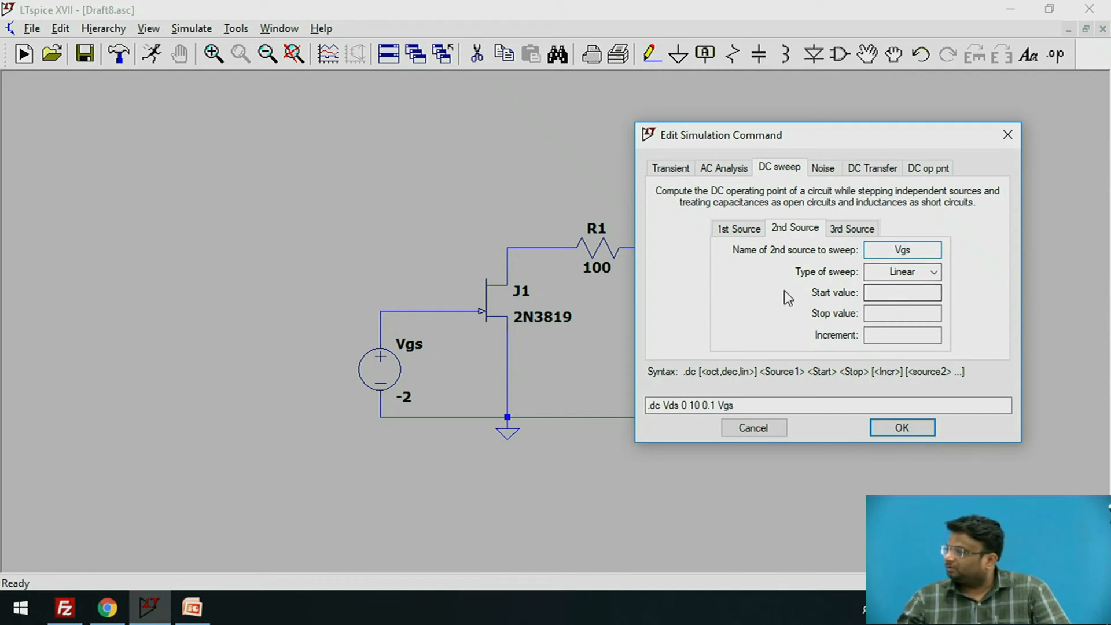
Set the Vgs sweep to start at 0, stop at -8 and use an increment of 1, and apply the command
left_click(913, 295)
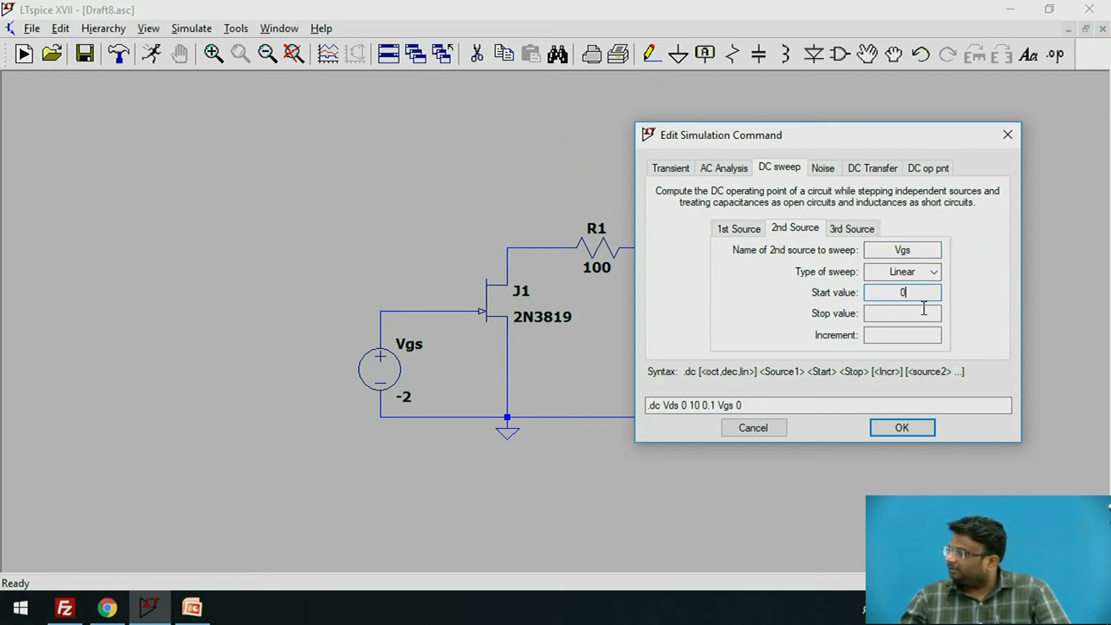
left_click(924, 310)
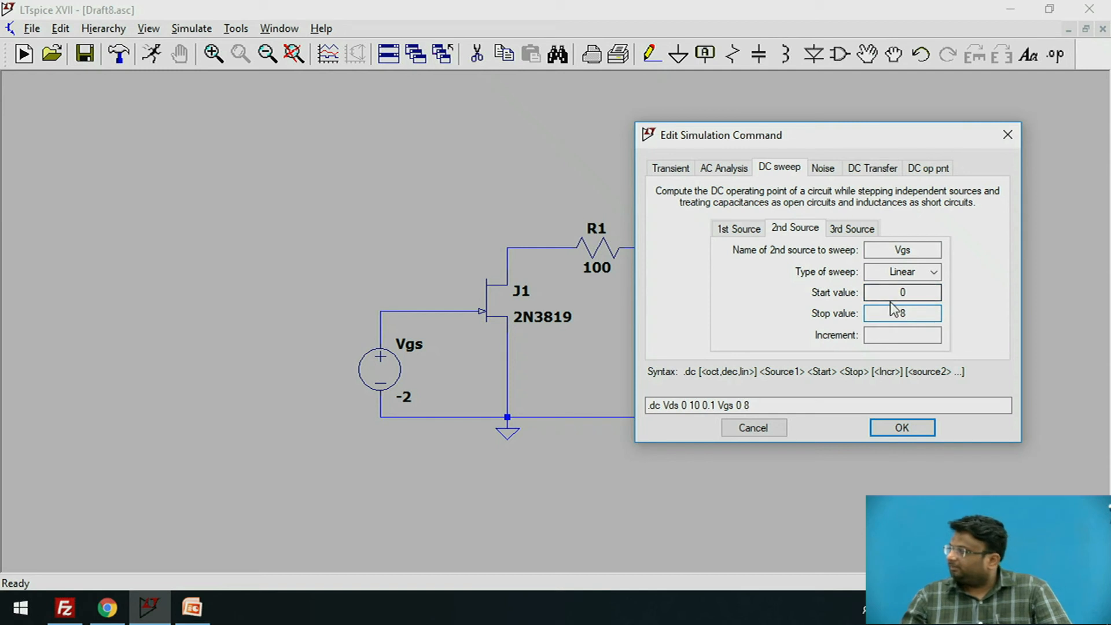
type("-")
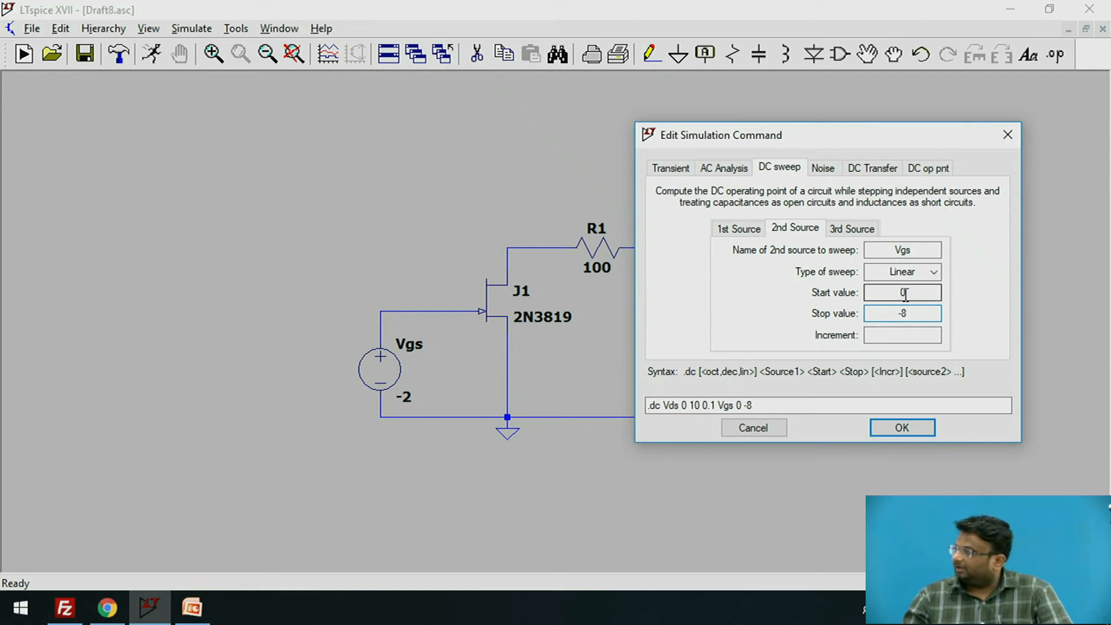
left_click(925, 331)
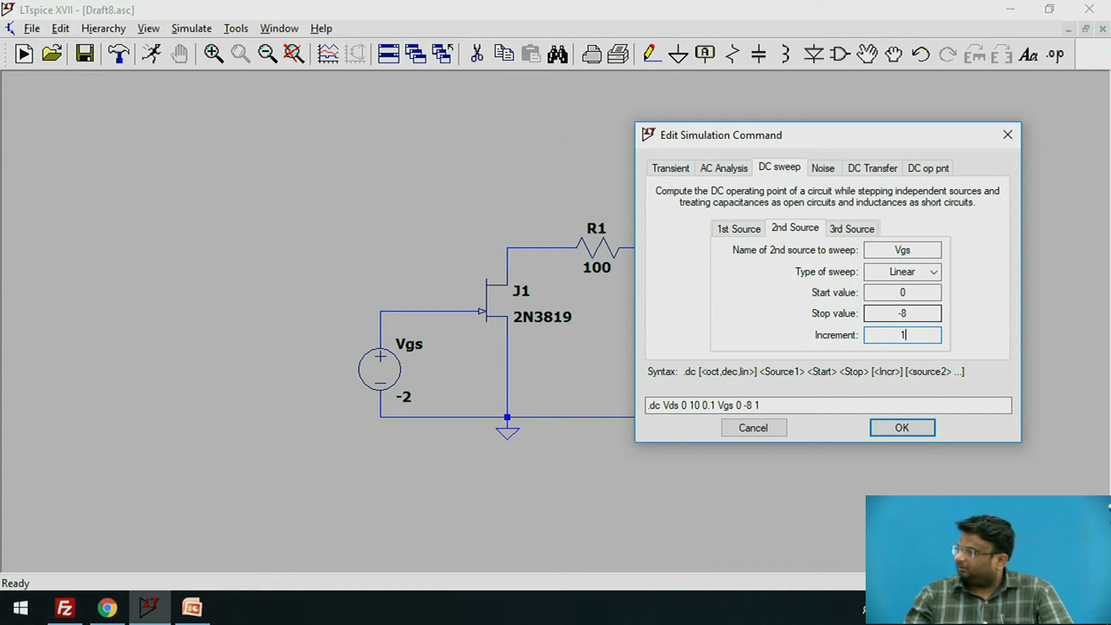
left_click(907, 426)
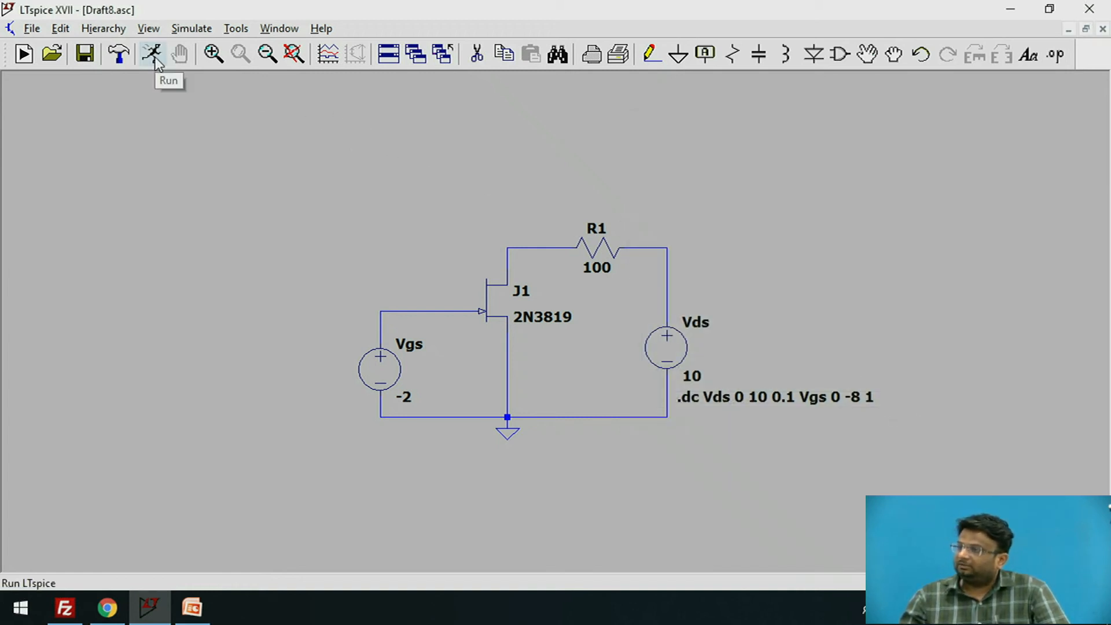
Run the nested Vds and Vgs sweep and plot the drain current of J1
left_click(153, 55)
scroll(585, 462, "up", 2)
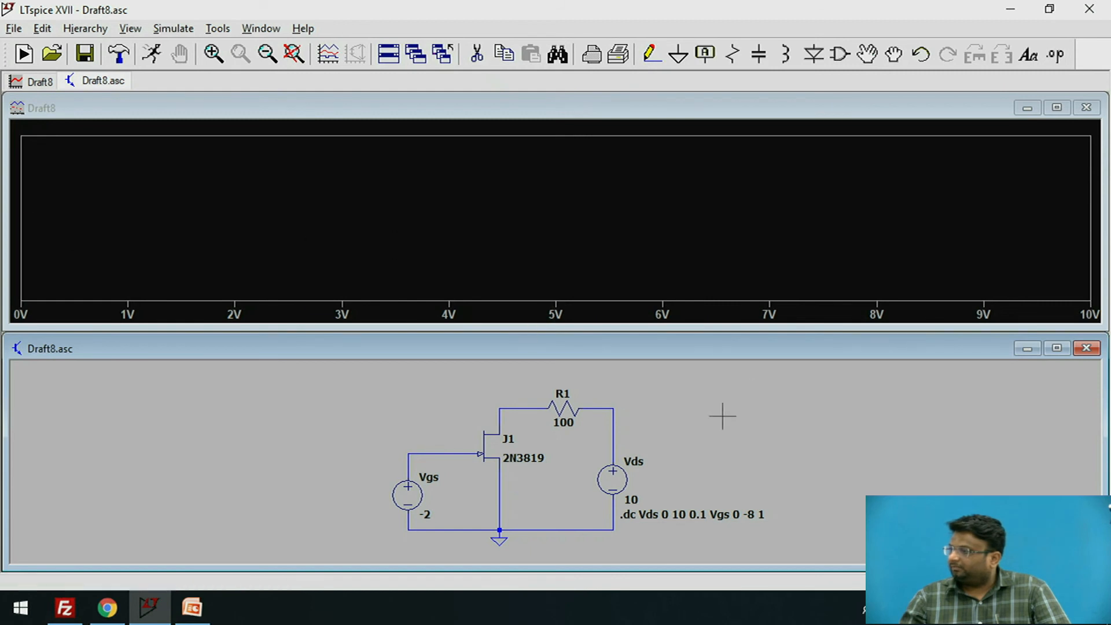
left_click(503, 421)
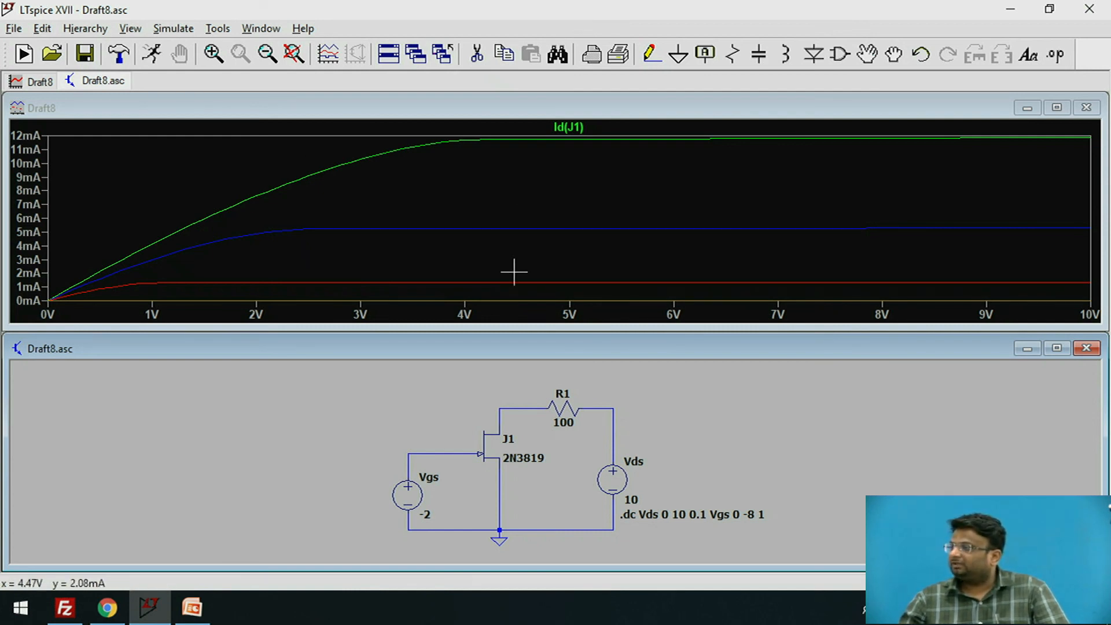
Close the waveform plot and maximize the schematic
left_click(1086, 107)
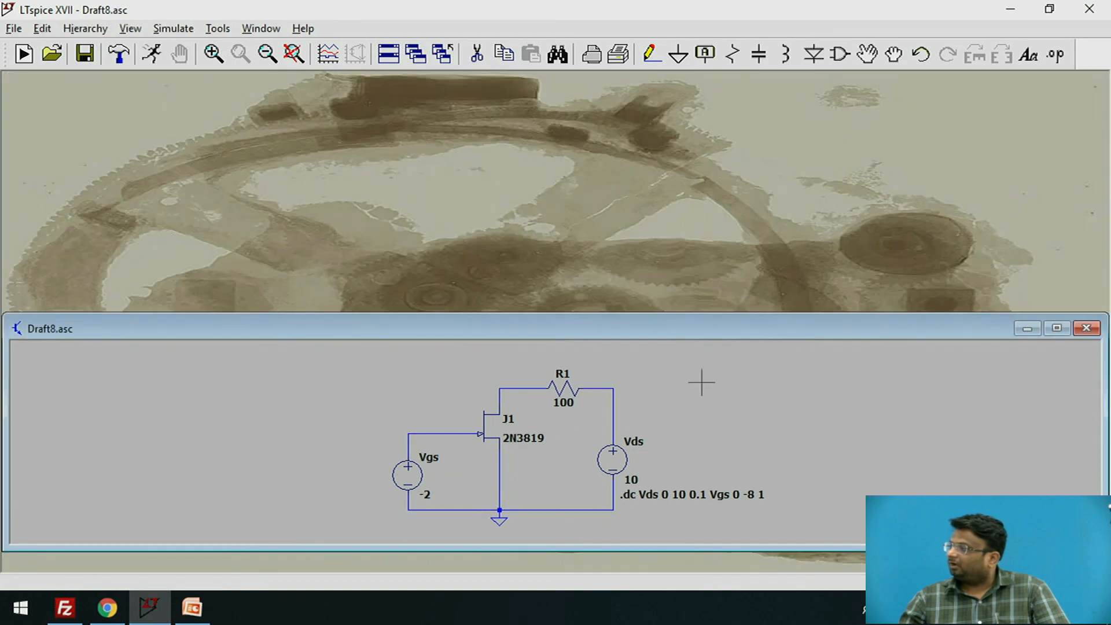
double_click(685, 334)
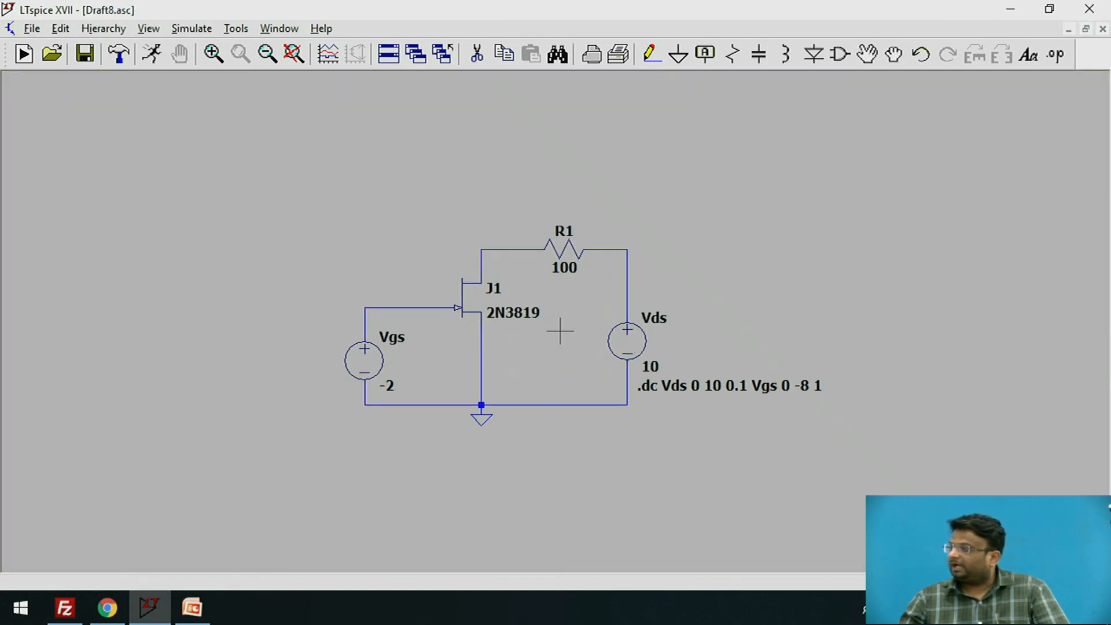
scroll(561, 331, "up", 2)
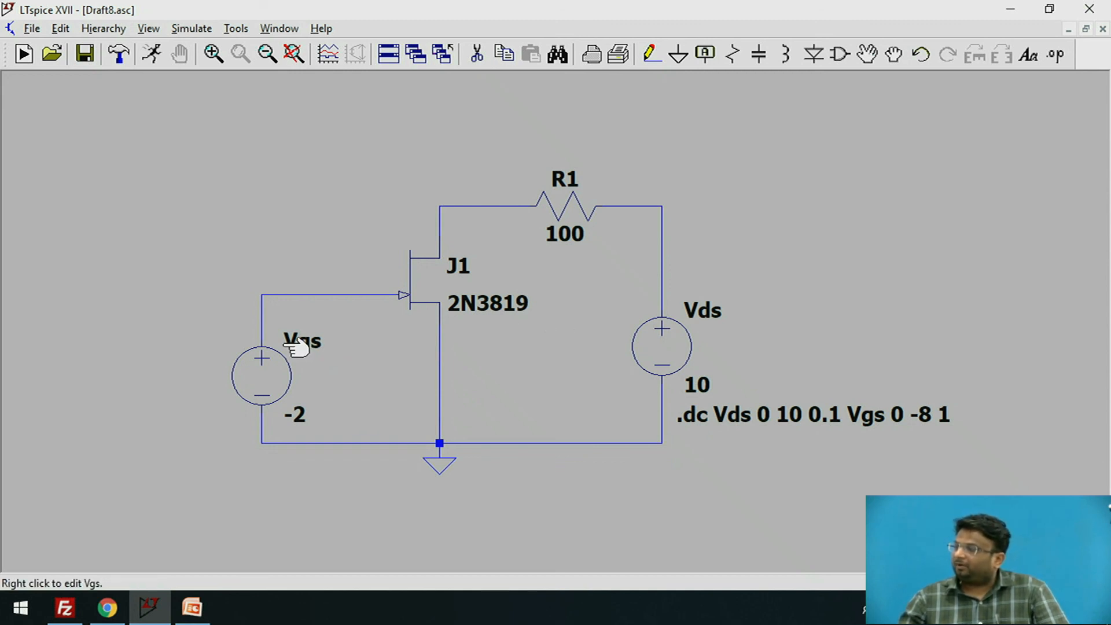
left_click_drag(293, 340, 317, 344)
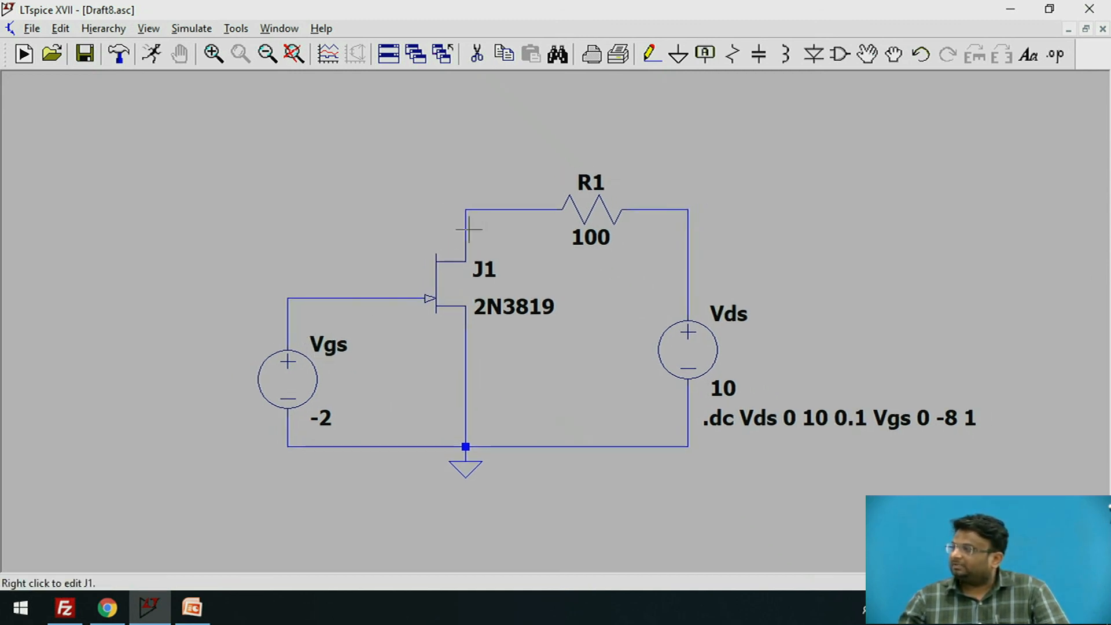
Clear the name, start value and stop value of the second source in the DC sweep command
left_click(189, 28)
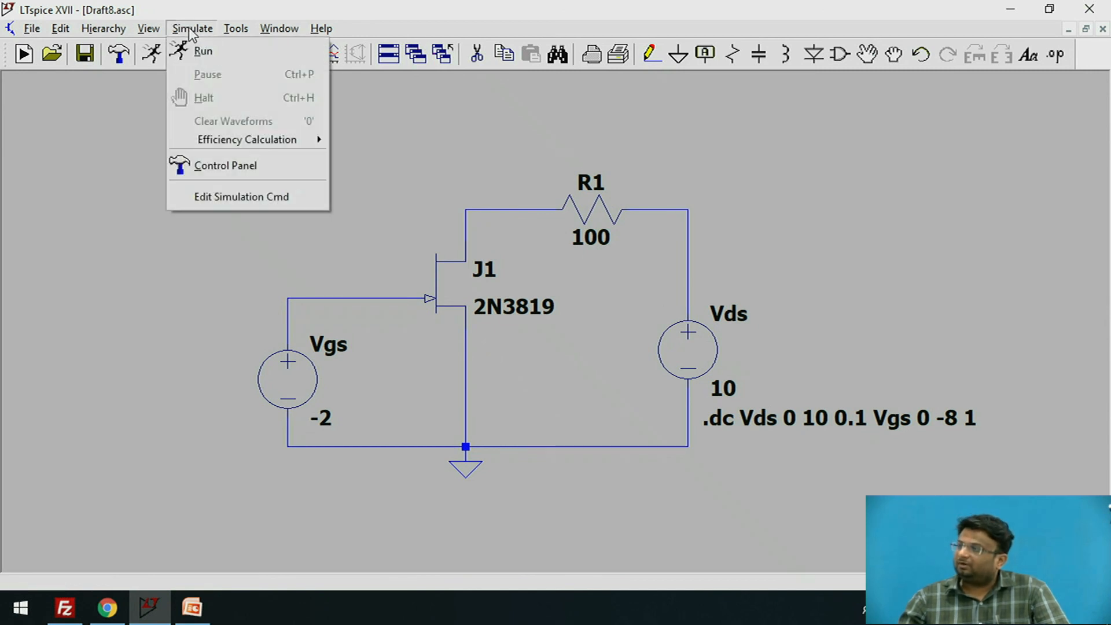
left_click(233, 197)
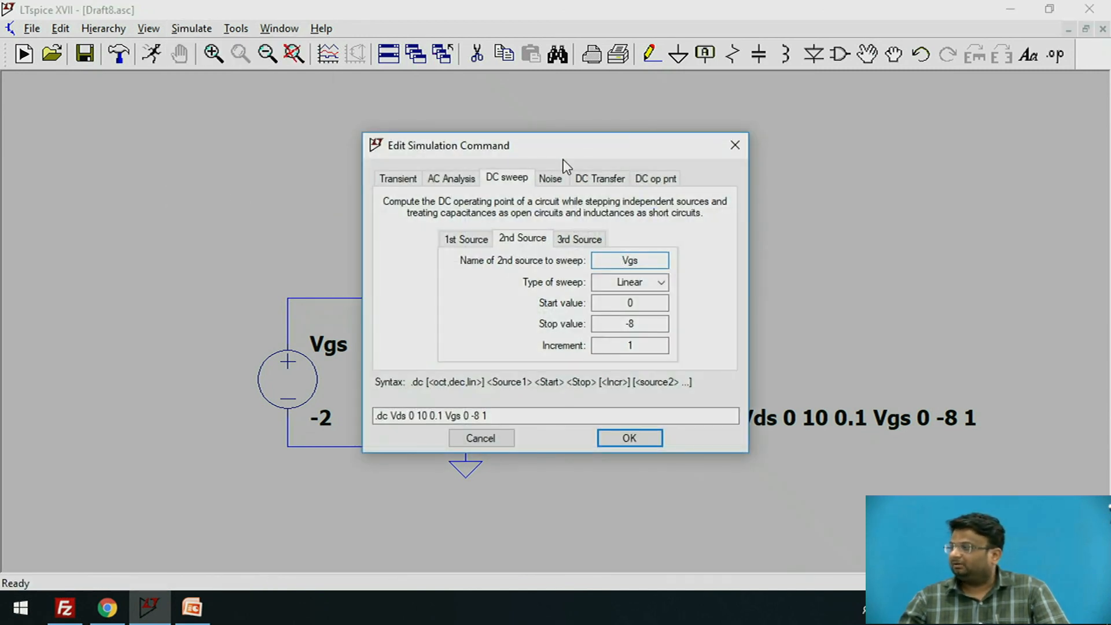
left_click_drag(563, 159, 551, 154)
key("BackSpace")
key("BackSpace")
key("BackSpace")
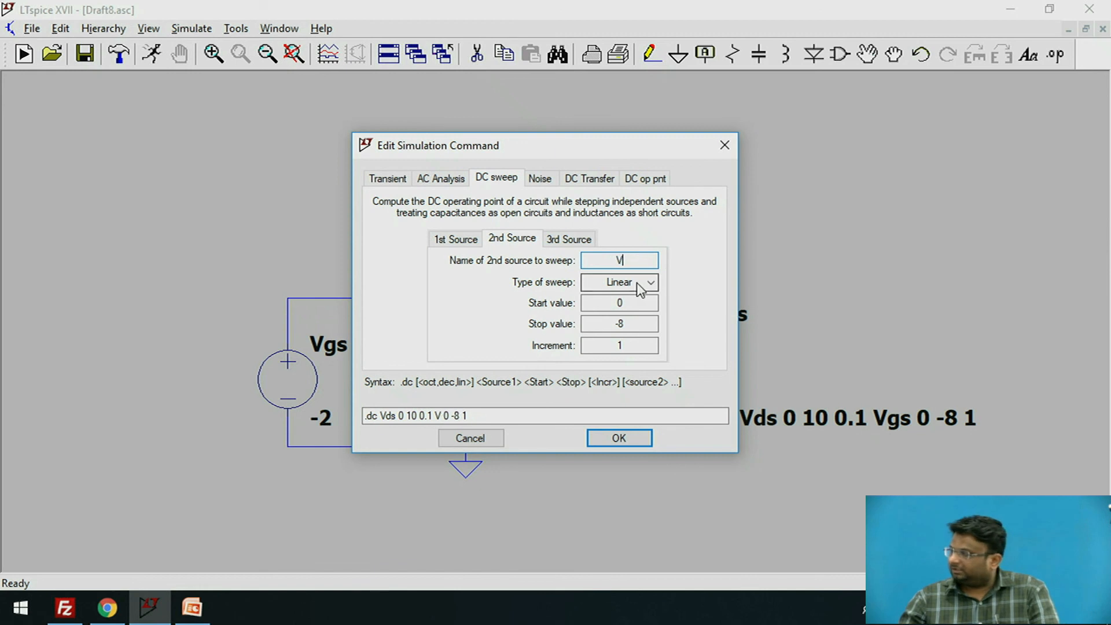
left_click(633, 304)
key("BackSpace")
left_click(638, 327)
key("BackSpace")
key("BackSpace")
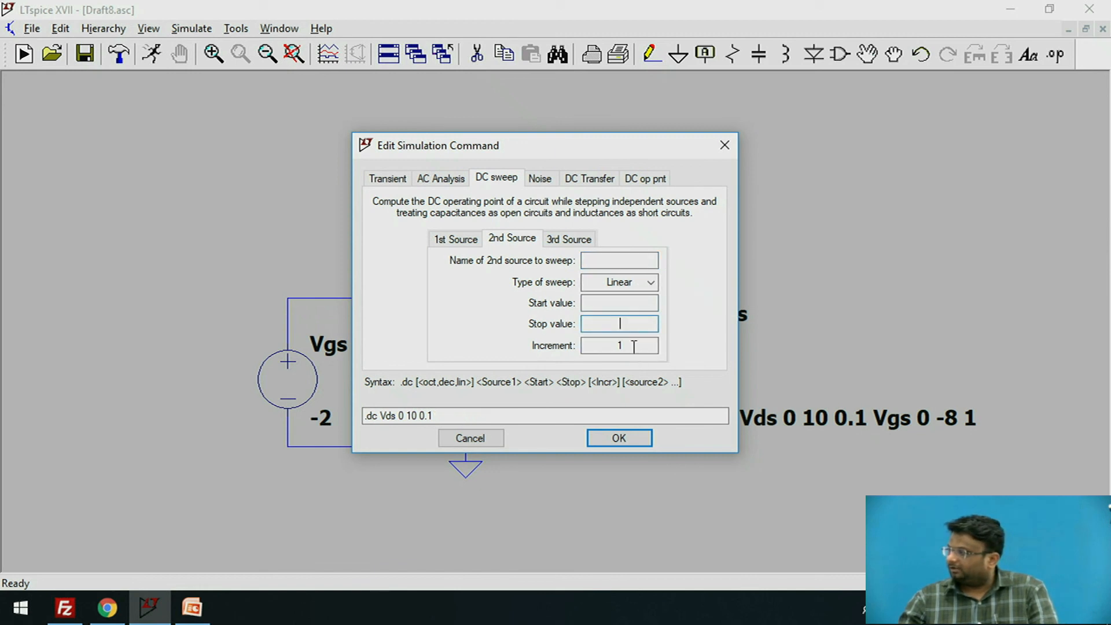
Change the first source of the DC sweep to Vgs
left_click(458, 241)
left_click(630, 260)
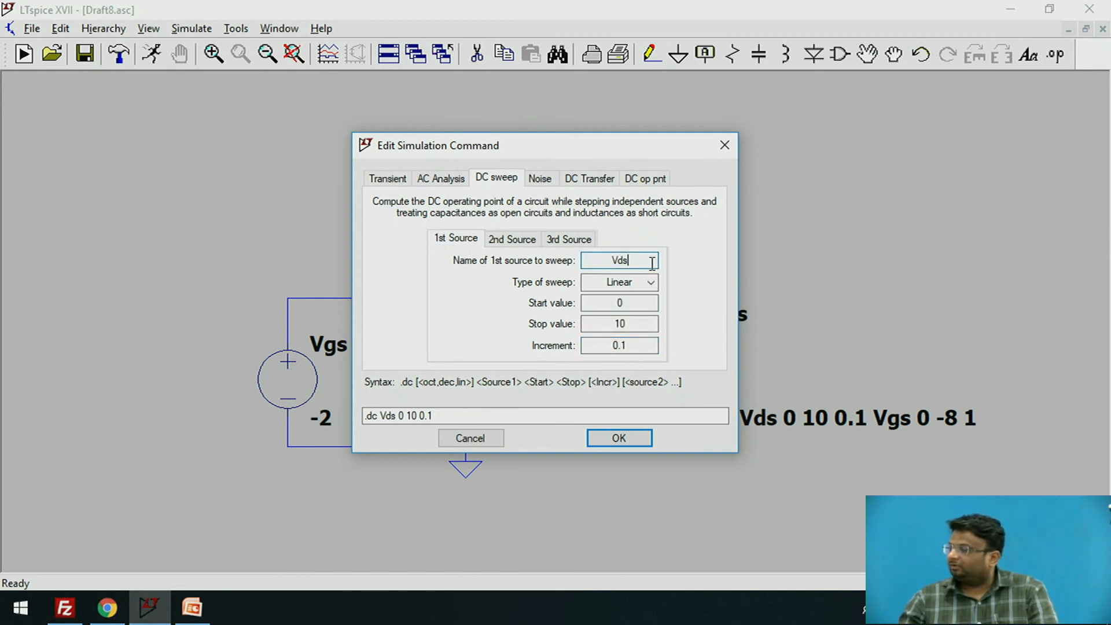
key("BackSpace")
key("BackSpace")
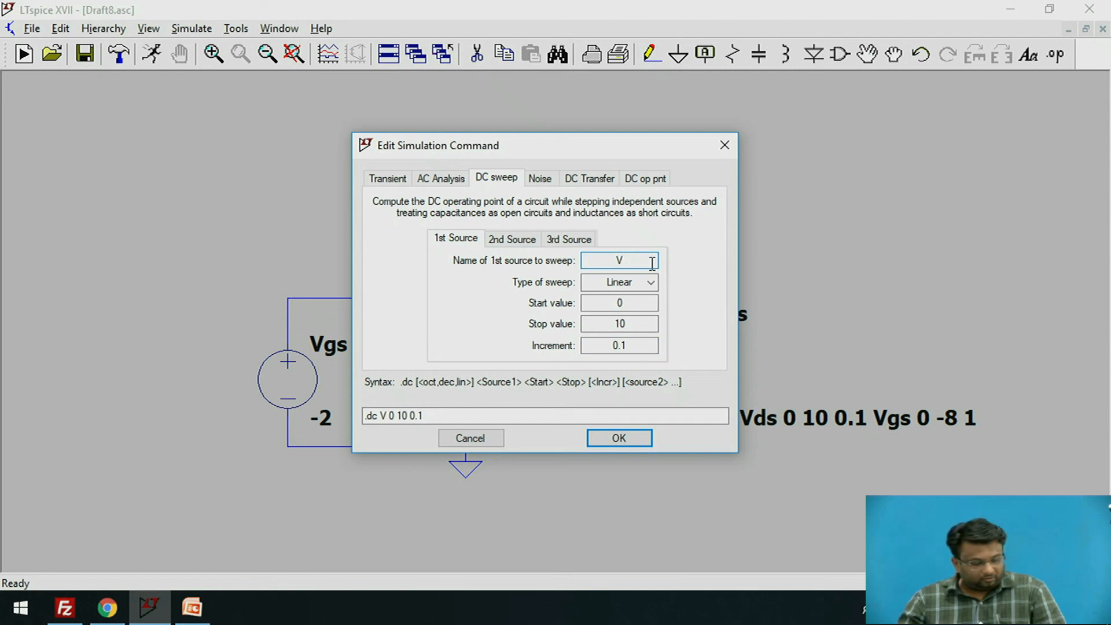
type("gd")
key("BackSpace")
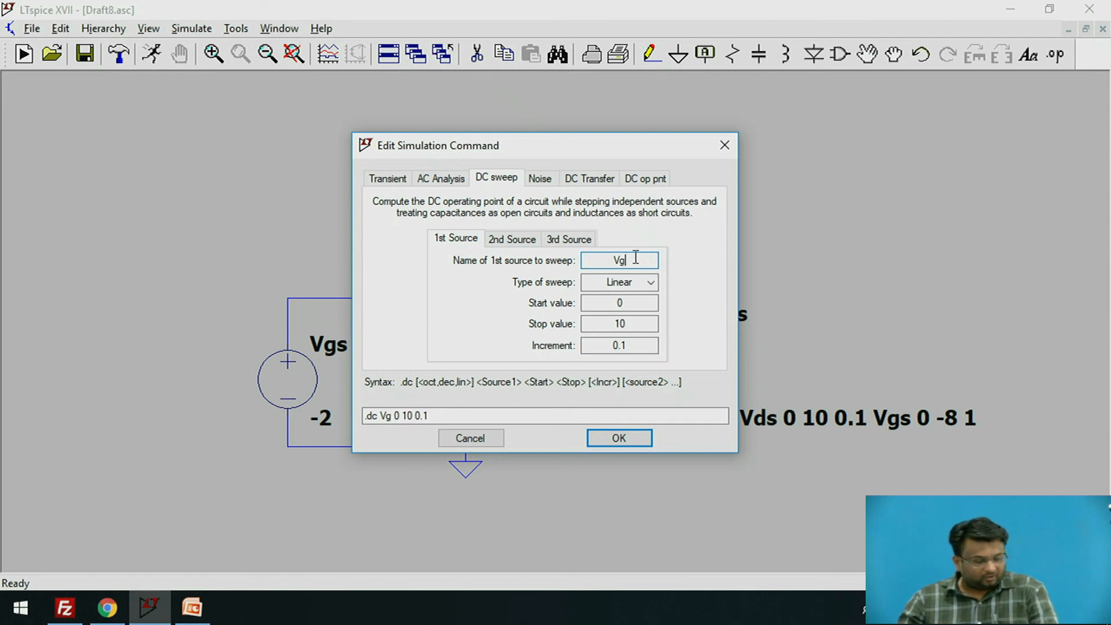
type("s")
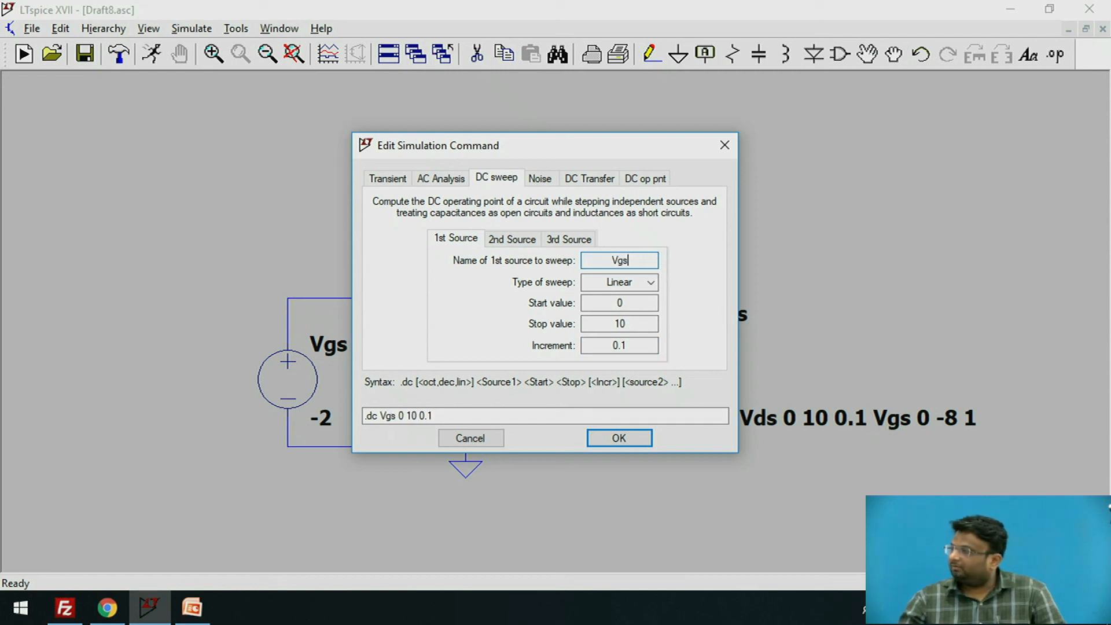
Set the Vgs sweep's stop value to -8, keeping start 0 and increment 0.1, and apply the command
left_click(638, 303)
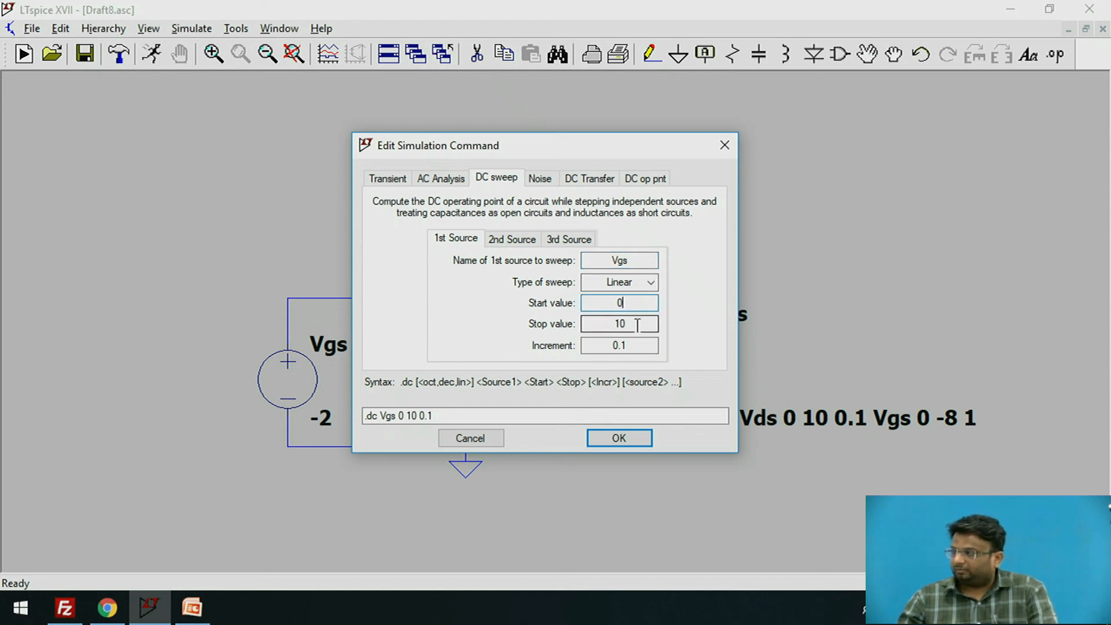
left_click(638, 322)
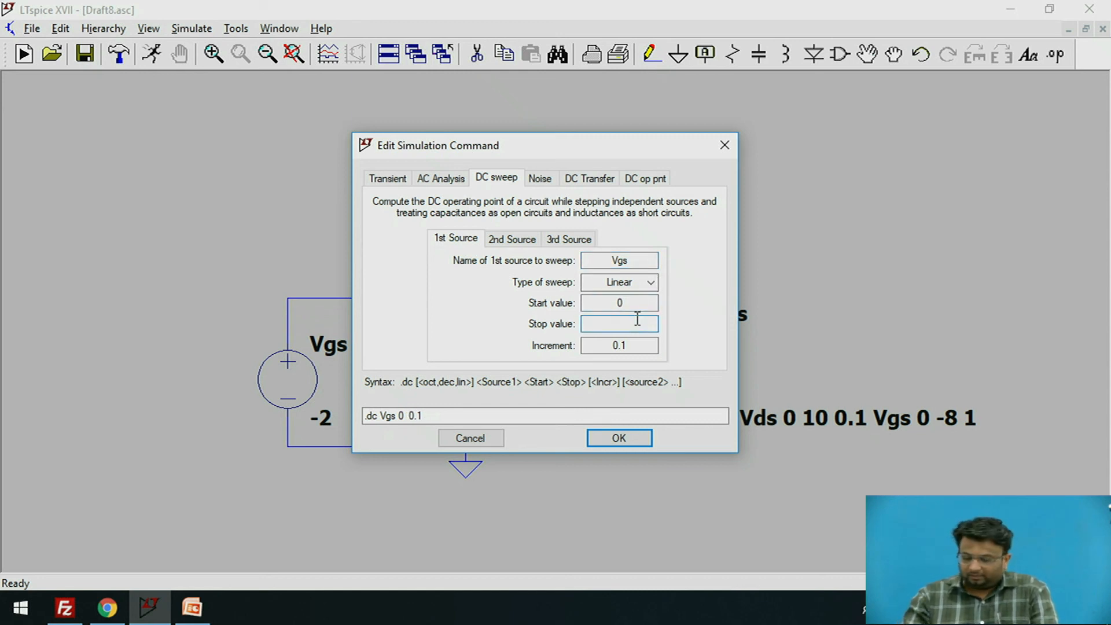
type("-8")
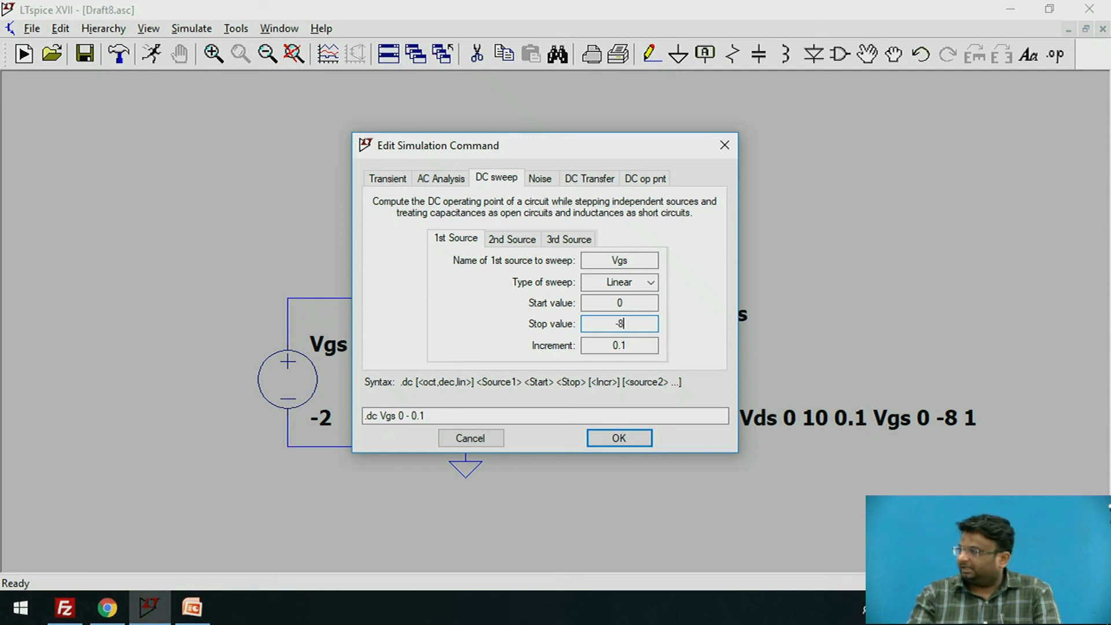
left_click(631, 345)
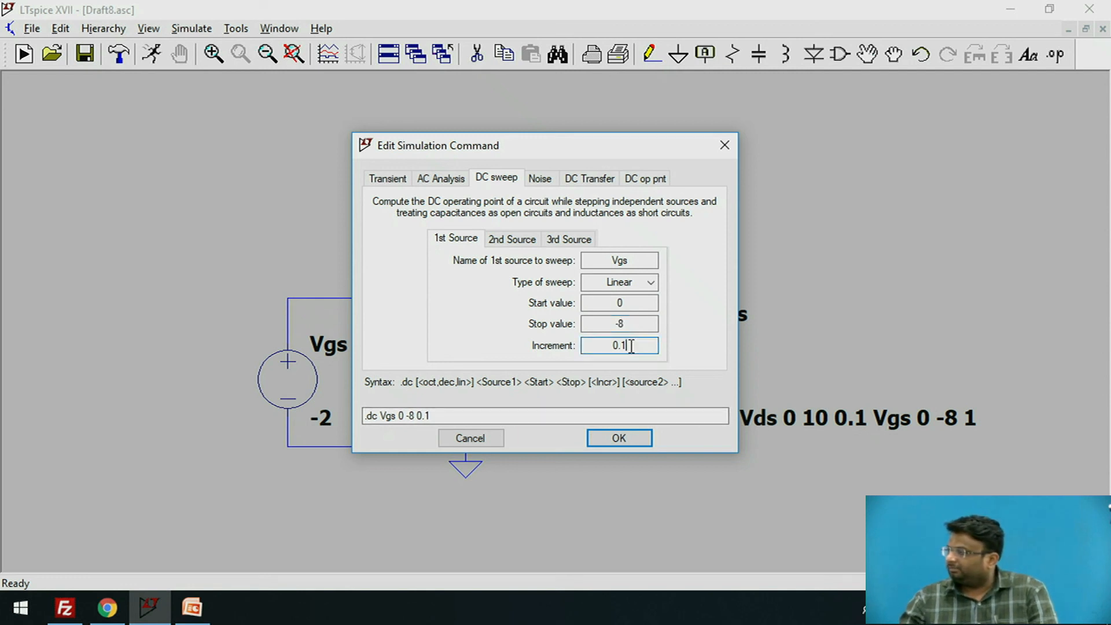
left_click(630, 441)
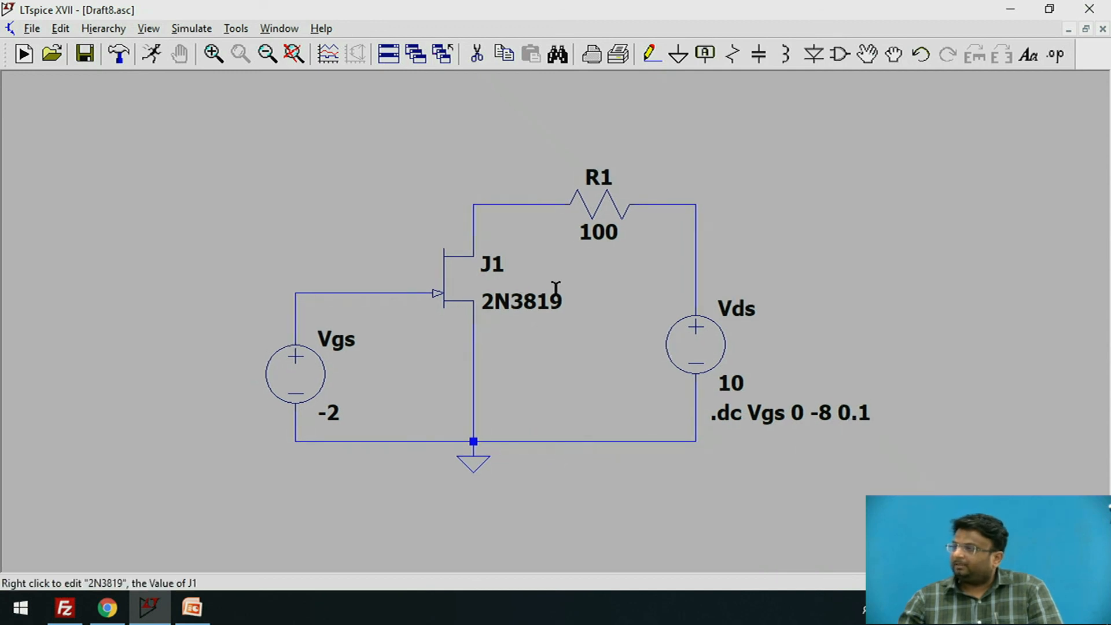
Run the simulation with the .dc Vgs 0 -8 0.1 directive
left_click(177, 29)
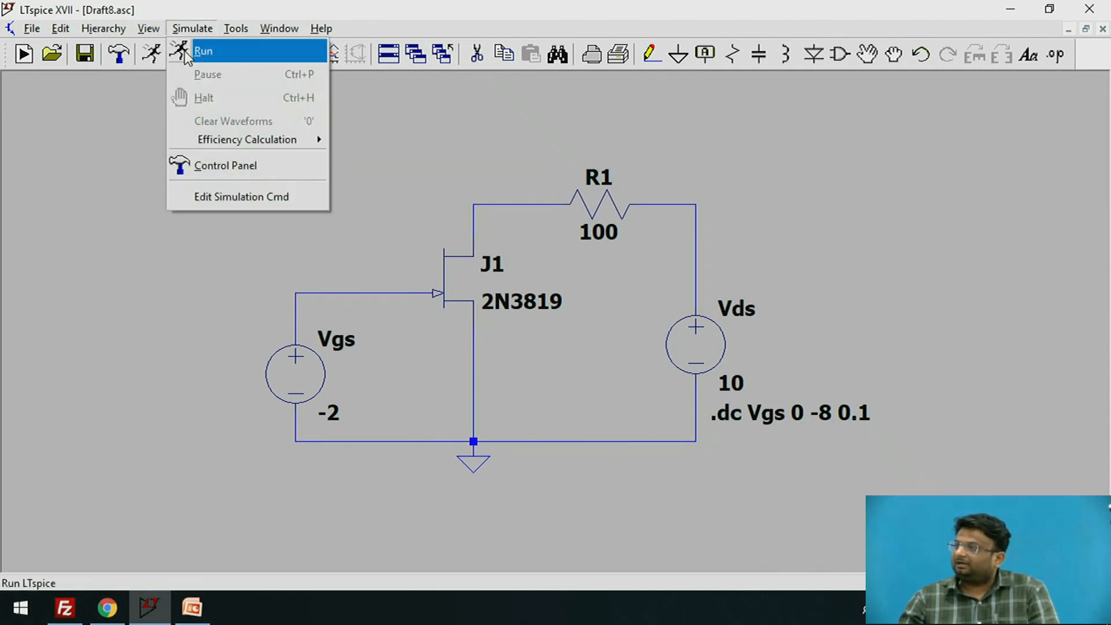
left_click(186, 51)
scroll(509, 488, "down", 2)
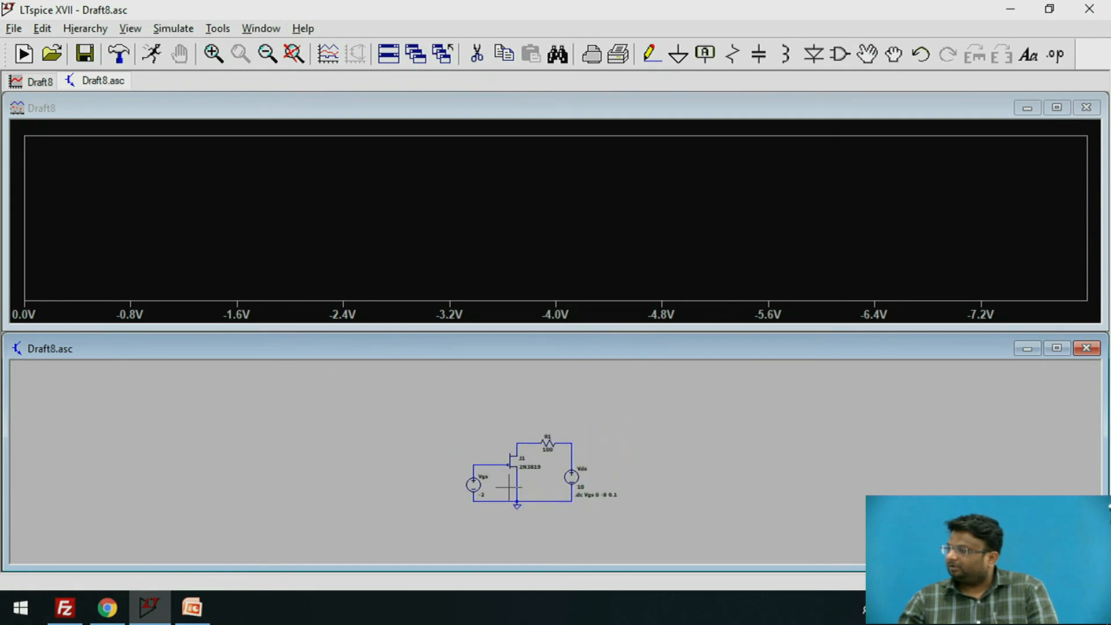
Plot the drain current of JFET J1 against Vgs and attach a cursor where the curve reaches zero
scroll(509, 488, "up", 4)
scroll(614, 491, "down", 1)
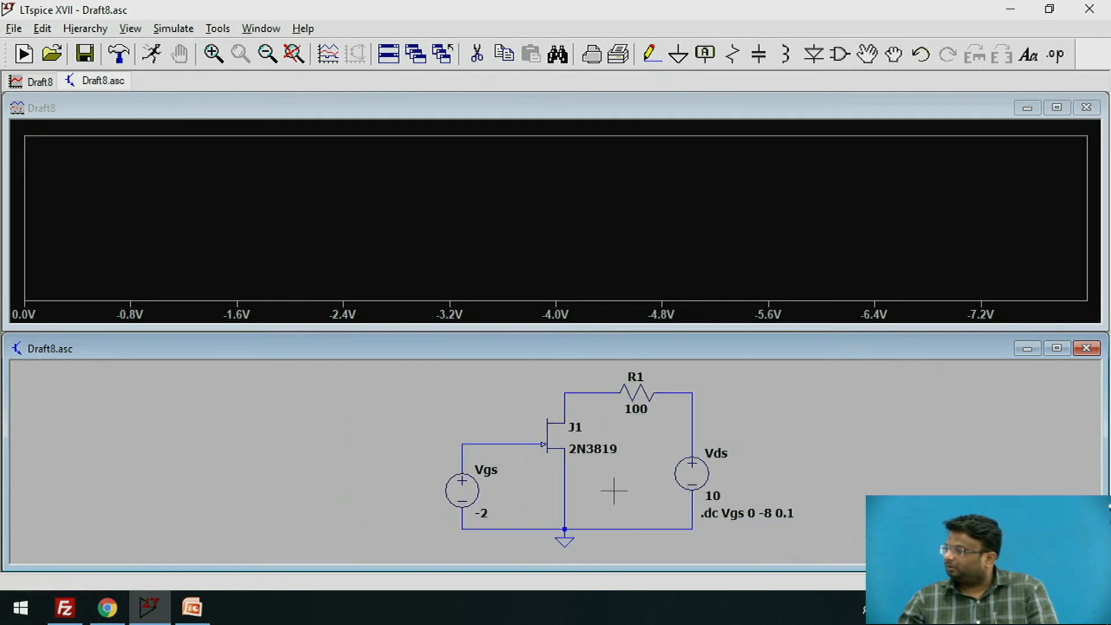
left_click(564, 410)
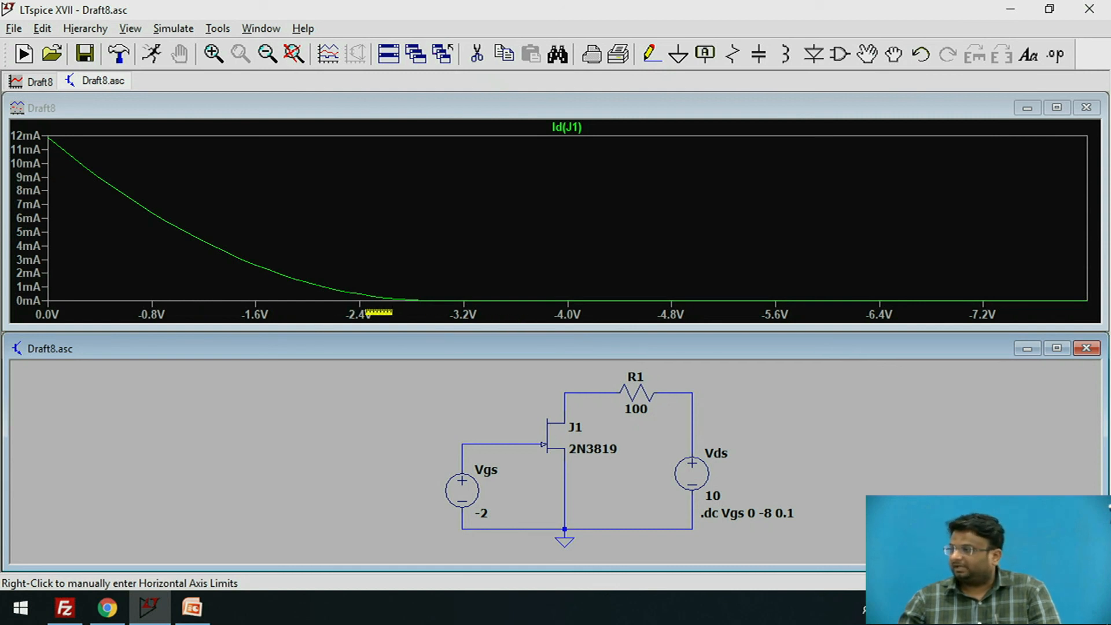
left_click(419, 302)
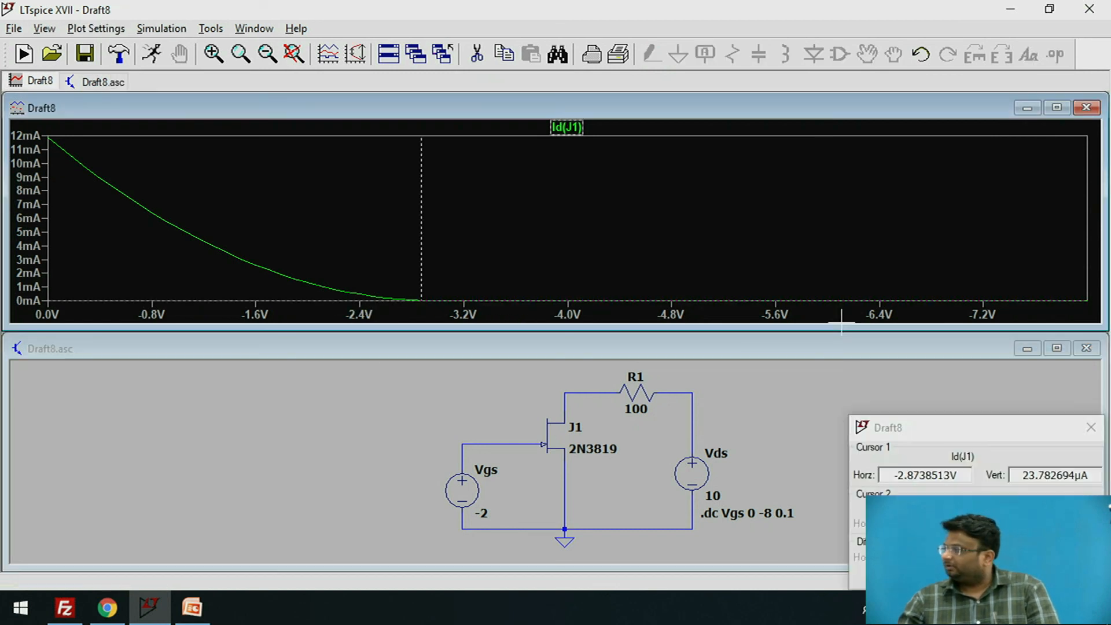
Close the waveform plot and maximize the schematic window
left_click(1091, 111)
double_click(626, 328)
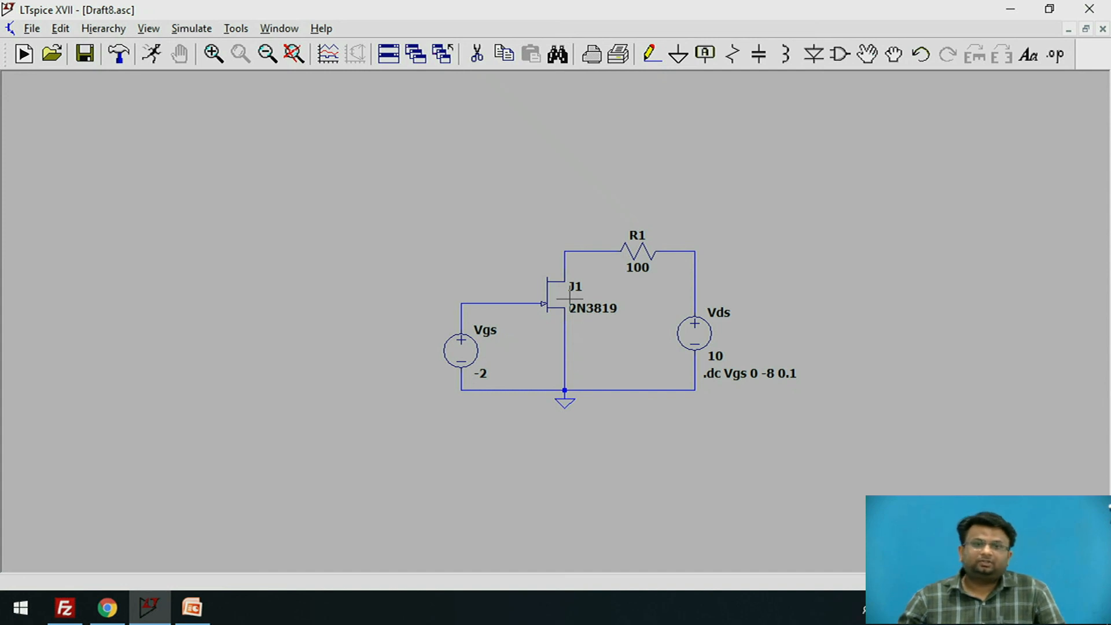
Switch to the PowerPoint slide show and advance past the References slide to the closing slide
left_click(192, 608)
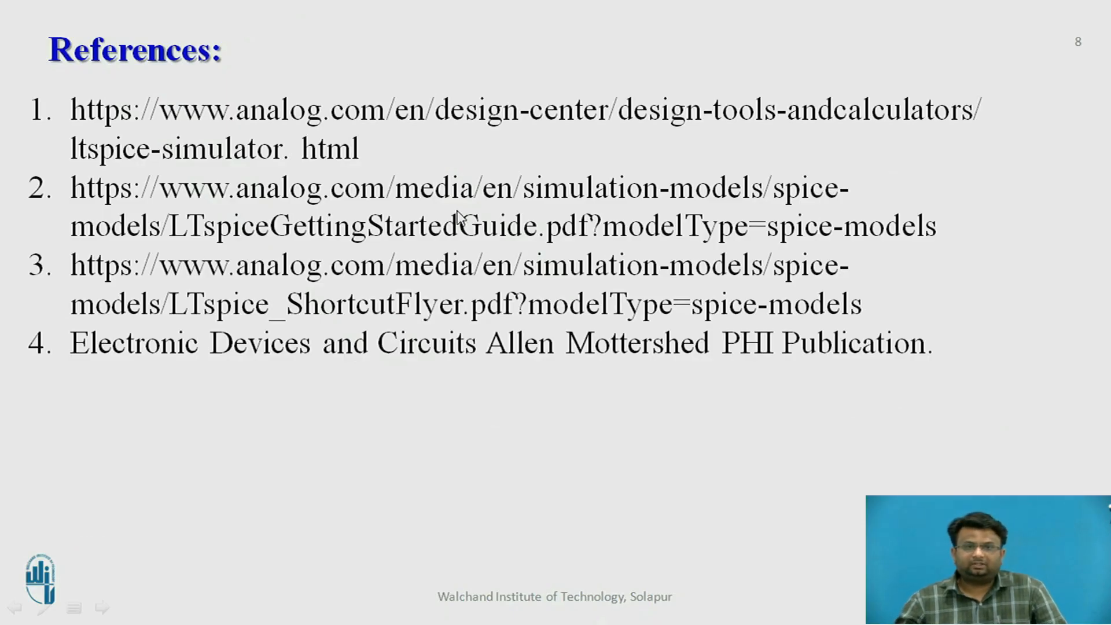
left_click(457, 212)
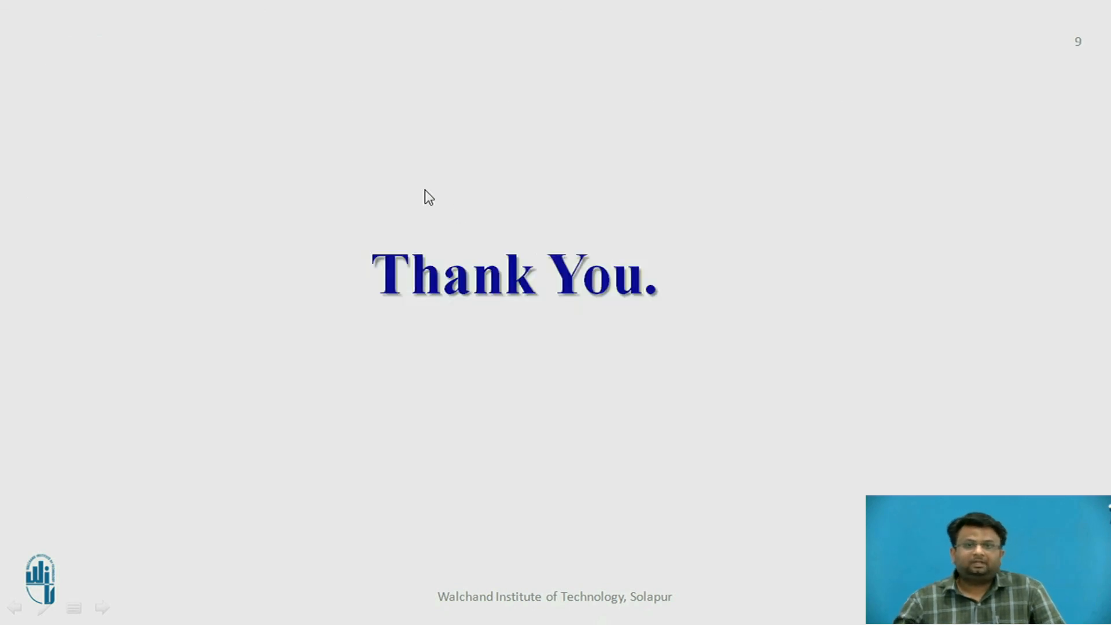